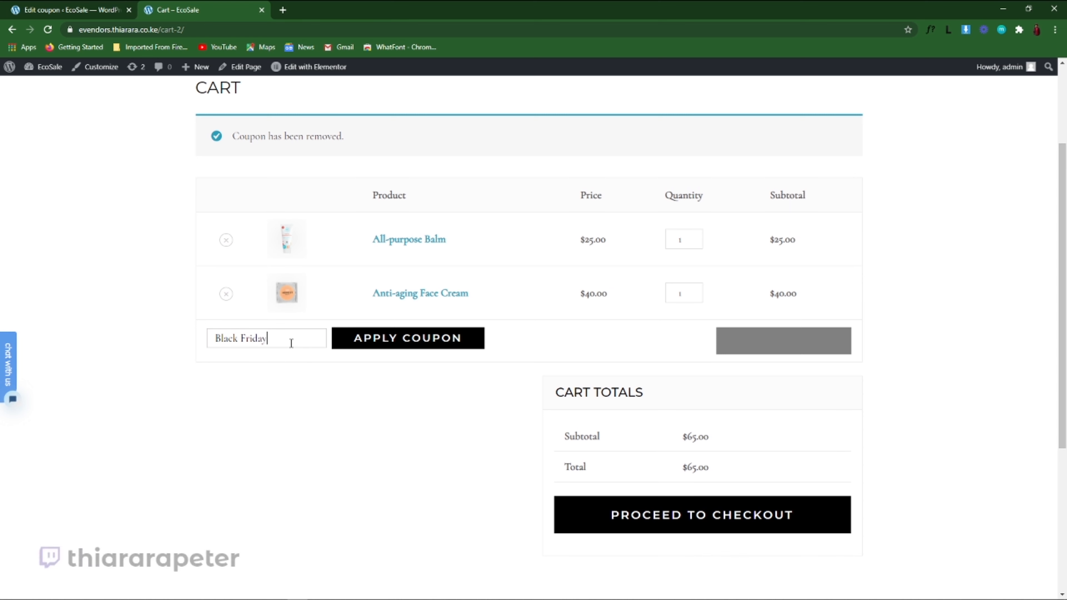
Apply the Black Friday coupon to the cart and look over the discount types available on its edit page
{"action": "left_click", "coordinate": [379, 343]}
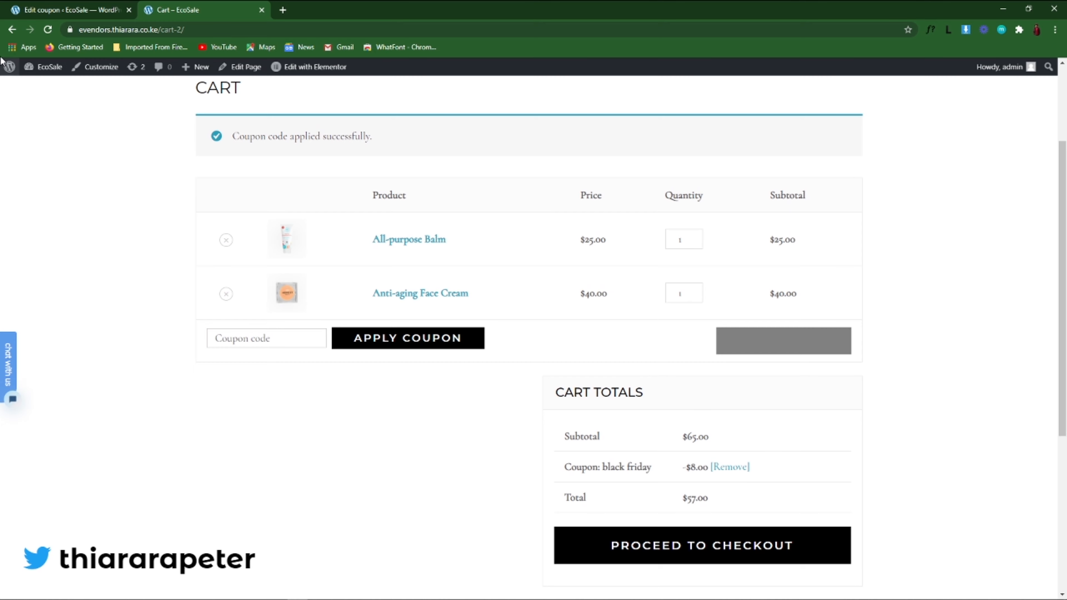
{"action": "left_click", "coordinate": [72, 10]}
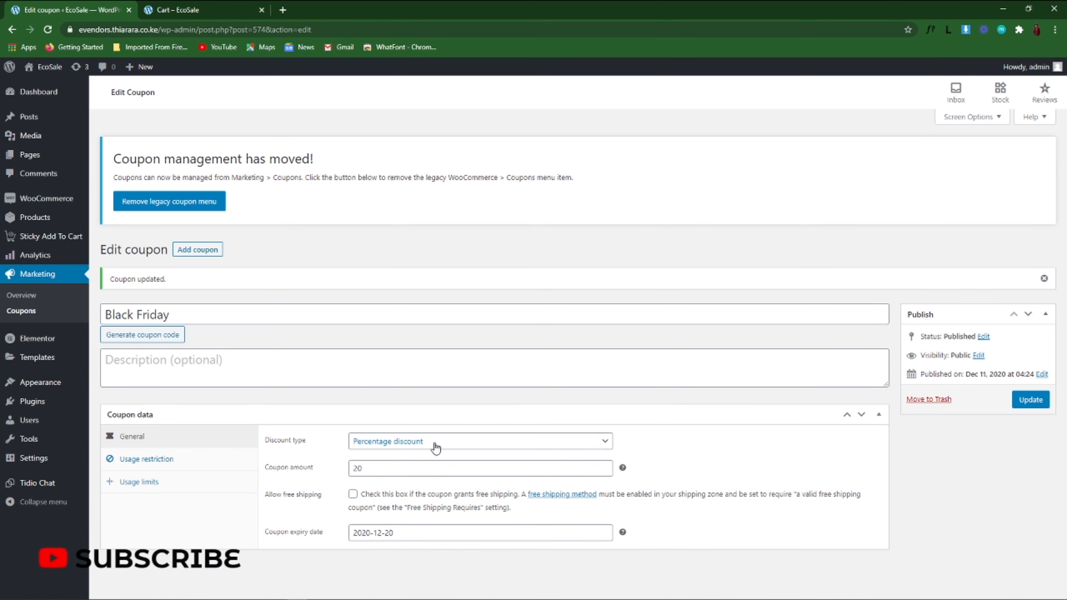
{"action": "left_click", "coordinate": [432, 442]}
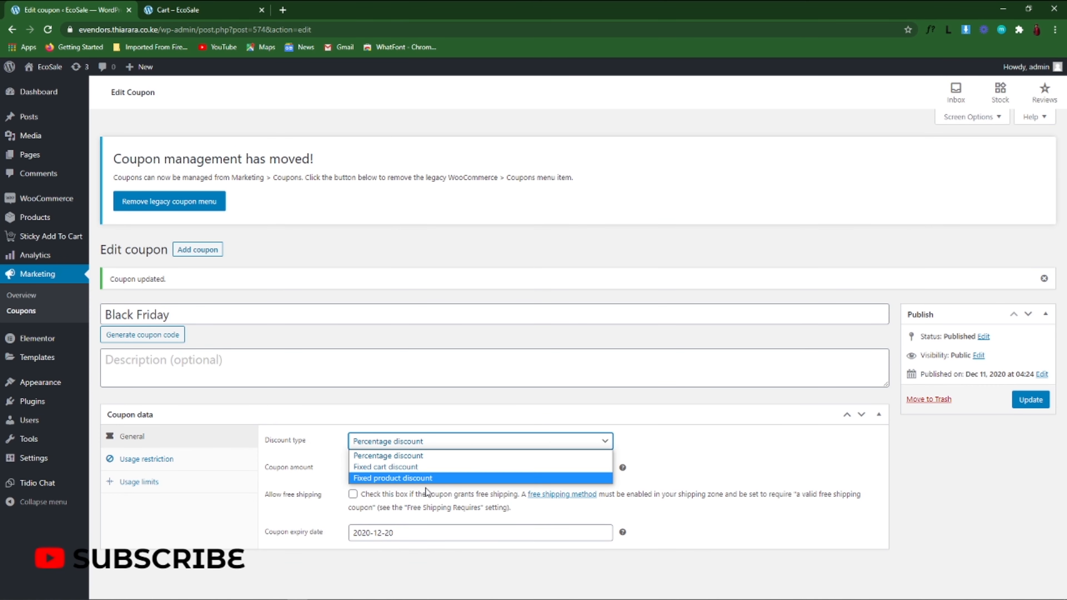
{"action": "left_click", "coordinate": [526, 562]}
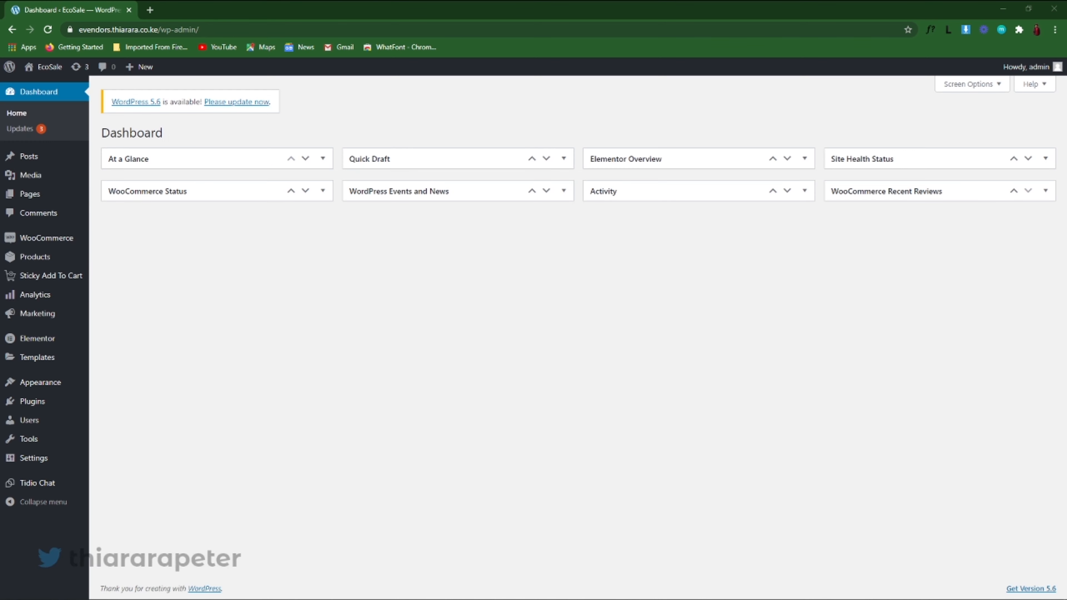
Open the store's coupon list, look through the page and start adding a new coupon
{"action": "mouse_move", "coordinate": [34, 241]}
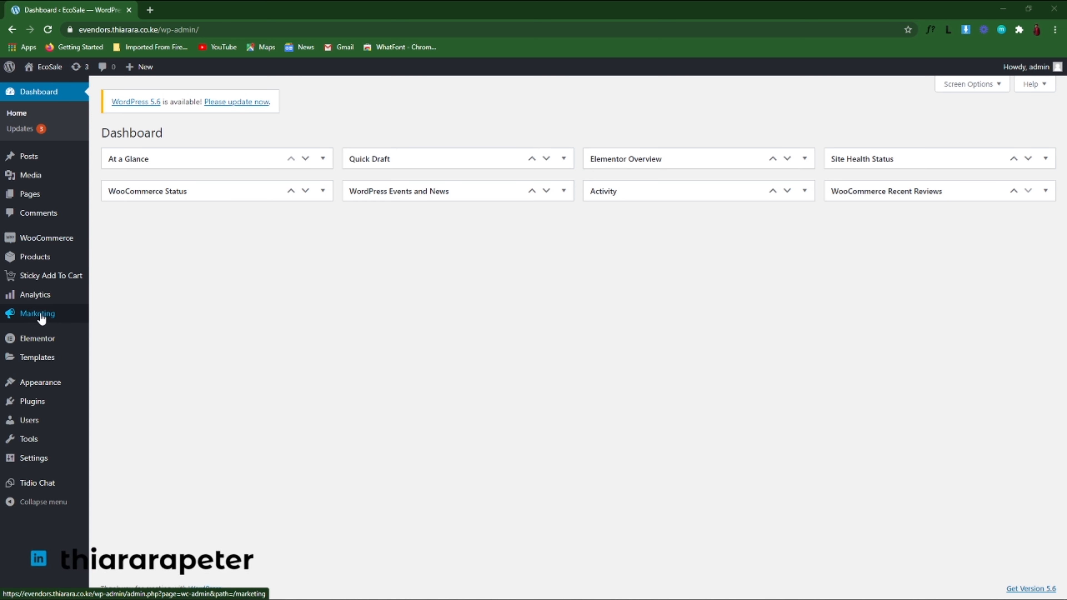
{"action": "mouse_move", "coordinate": [34, 318]}
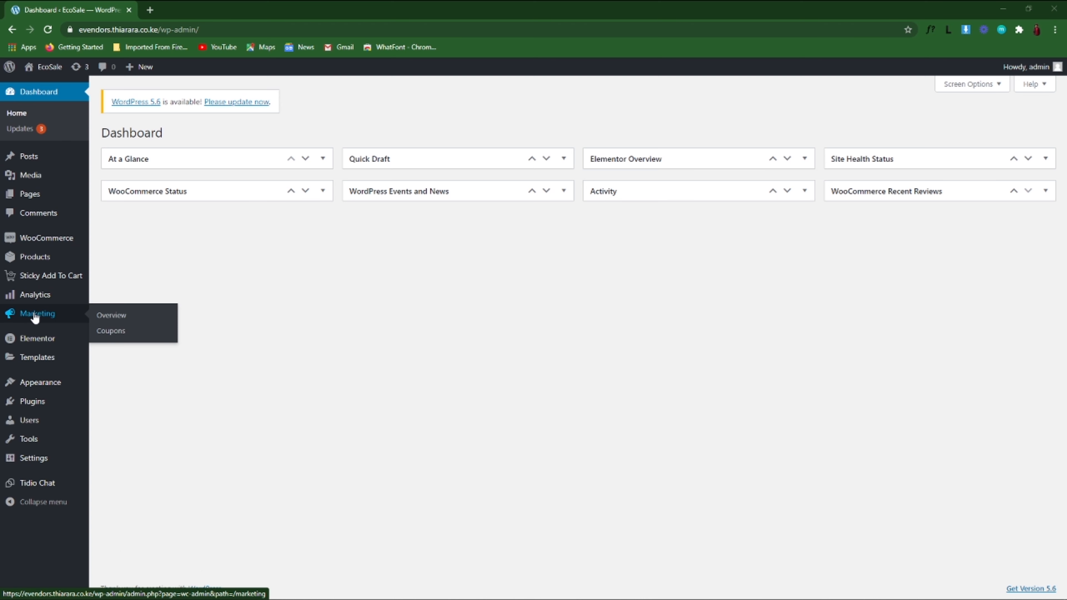
{"action": "left_click", "coordinate": [111, 331]}
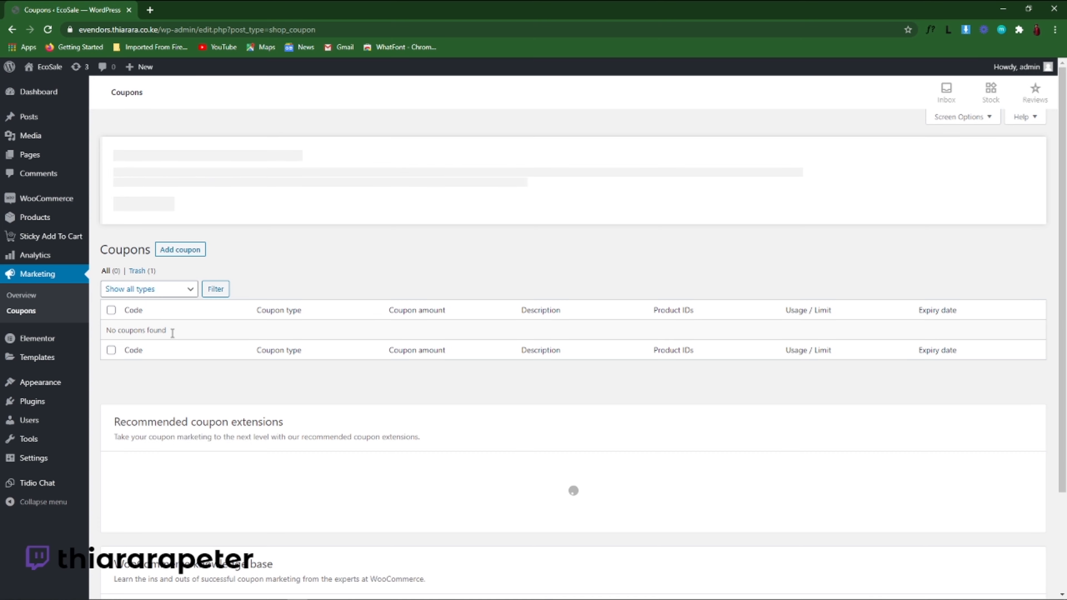
{"action": "scroll", "coordinate": [172, 288], "scroll_direction": "down", "scroll_amount": 3}
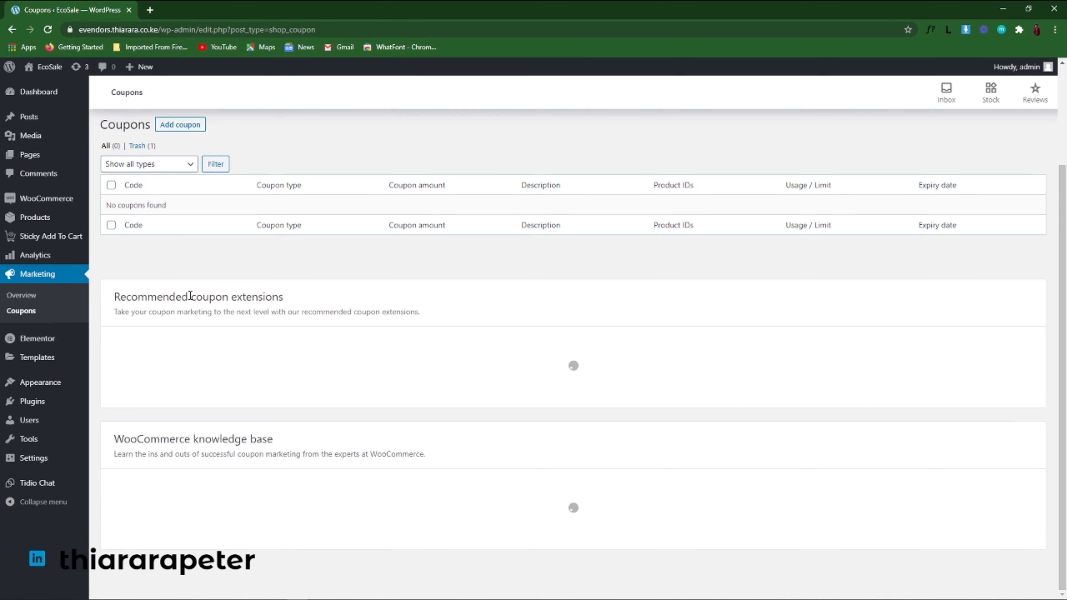
{"action": "scroll", "coordinate": [237, 326], "scroll_direction": "up", "scroll_amount": 3}
{"action": "scroll", "coordinate": [170, 267], "scroll_direction": "down", "scroll_amount": 3}
{"action": "scroll", "coordinate": [155, 248], "scroll_direction": "up", "scroll_amount": 3}
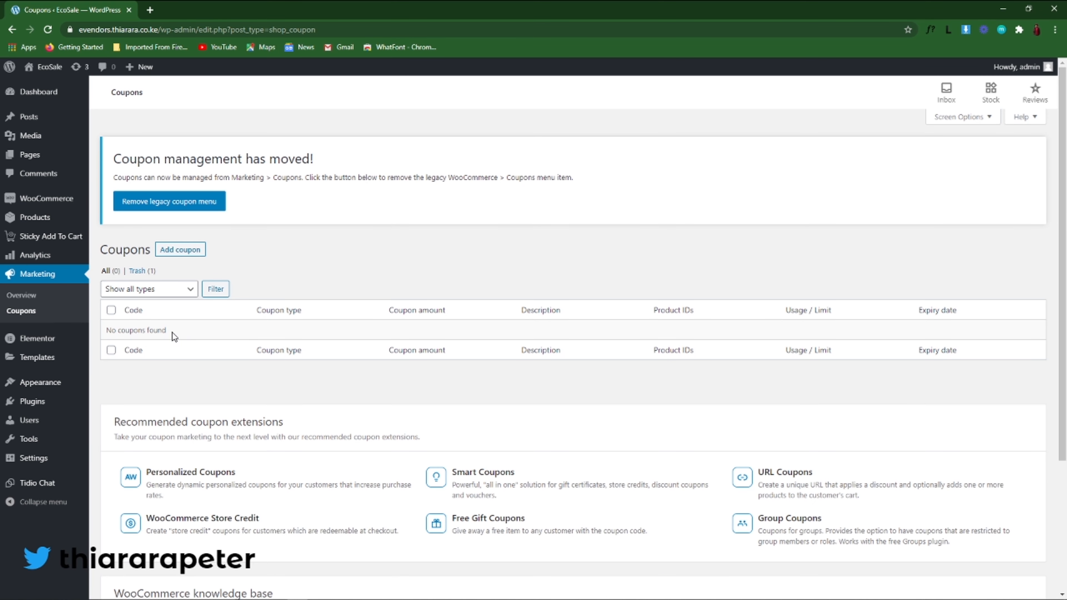
{"action": "scroll", "coordinate": [175, 329], "scroll_direction": "down", "scroll_amount": 2}
{"action": "scroll", "coordinate": [175, 329], "scroll_direction": "down", "scroll_amount": 2}
{"action": "scroll", "coordinate": [188, 338], "scroll_direction": "up", "scroll_amount": 3}
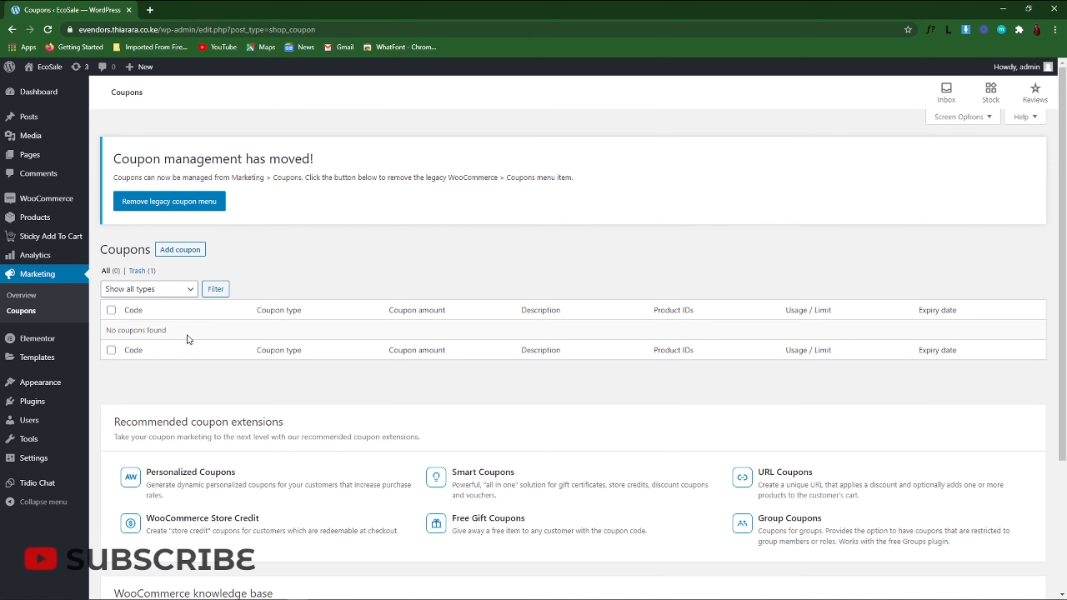
{"action": "left_click", "coordinate": [170, 251]}
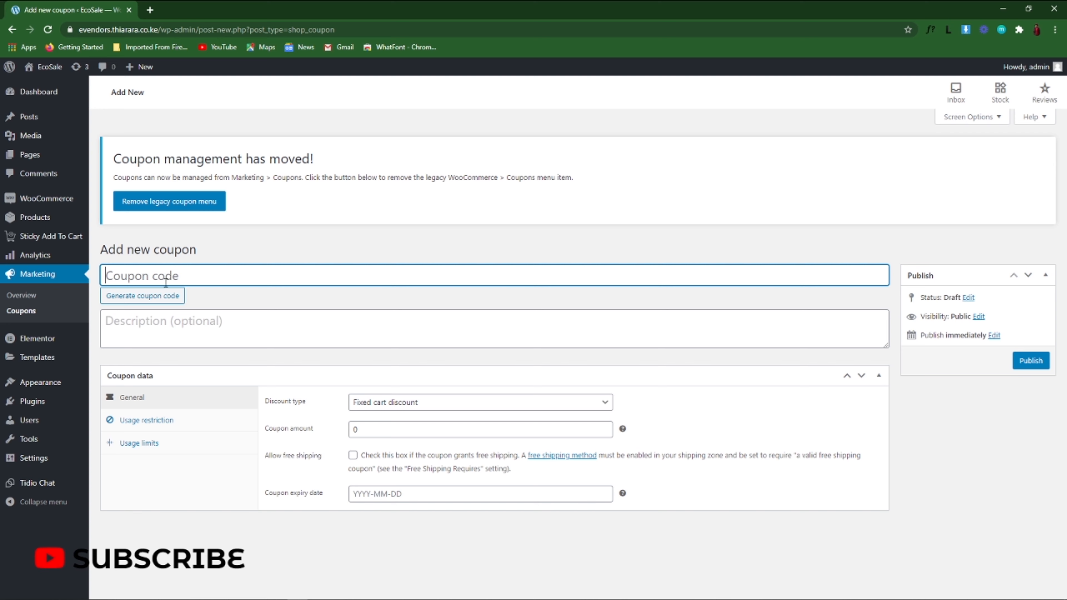
Enter Black Friday as the new coupon's code
{"action": "type", "text": "ha"}
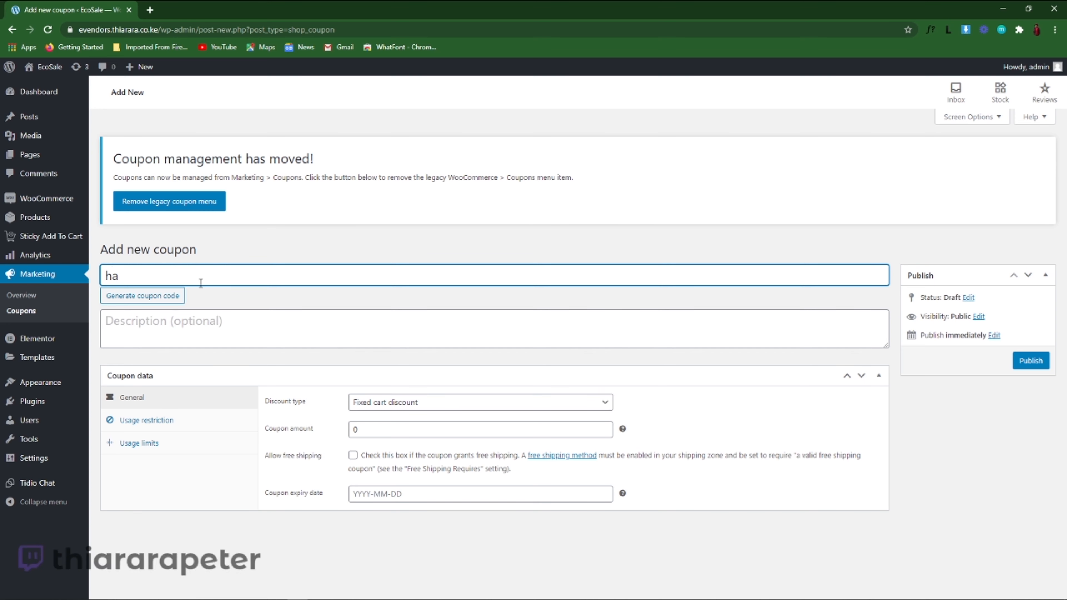
{"action": "key", "text": "BackSpace"}
{"action": "key", "text": "BackSpace"}
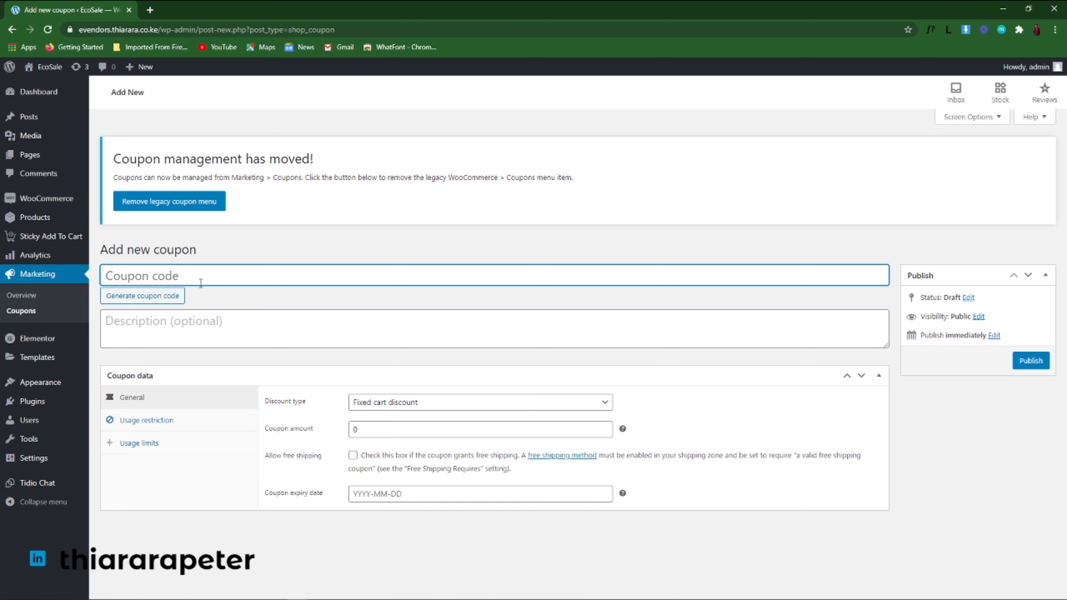
{"action": "type", "text": "Black Friday"}
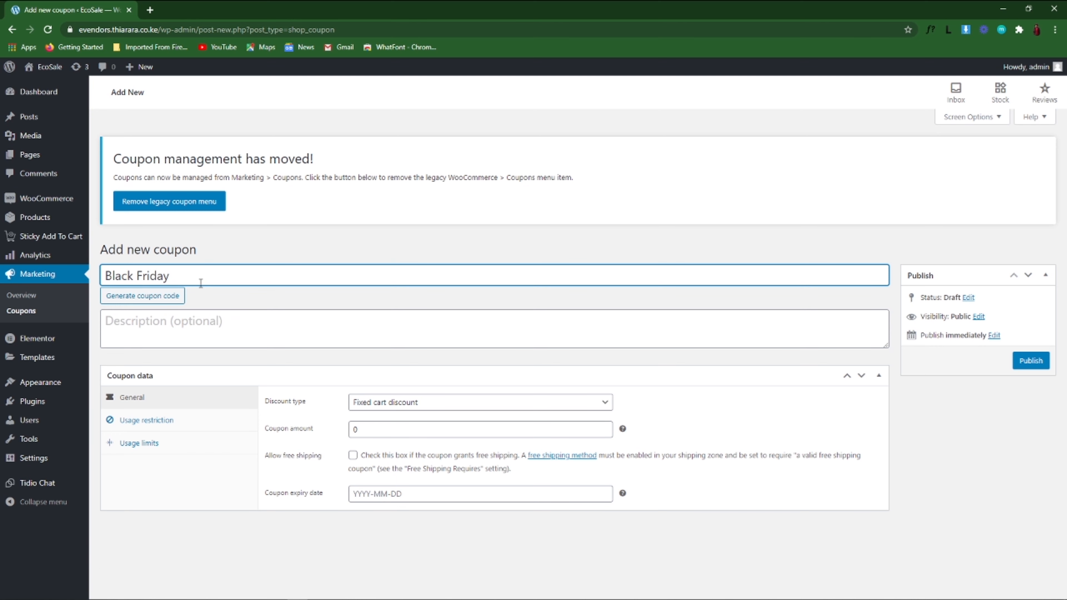
{"action": "left_click", "coordinate": [132, 326]}
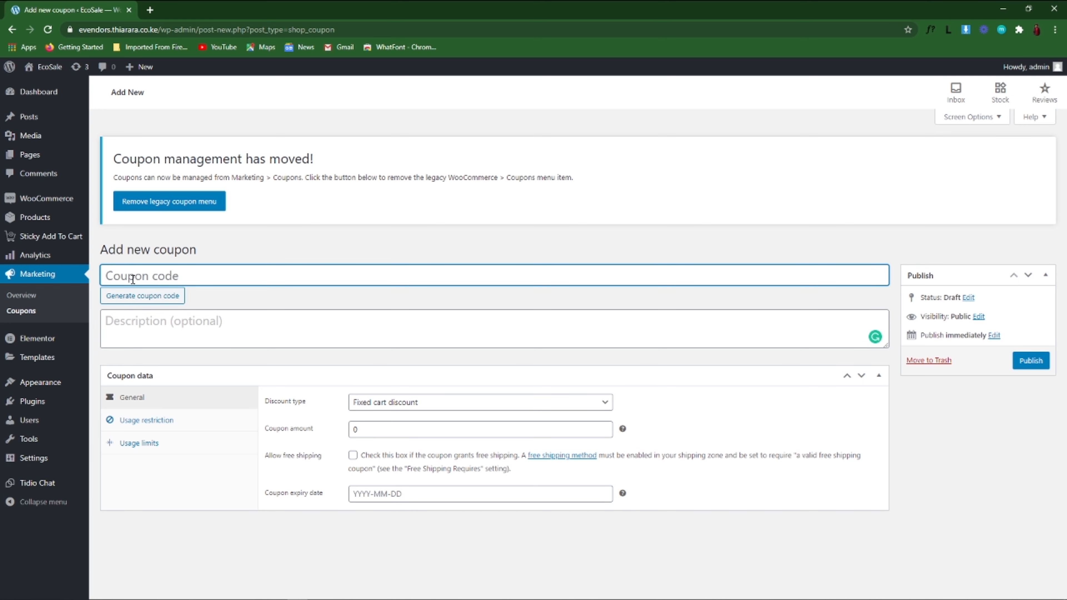
Generate random codes for the new coupon several times in place of a custom one
{"action": "left_click", "coordinate": [145, 300]}
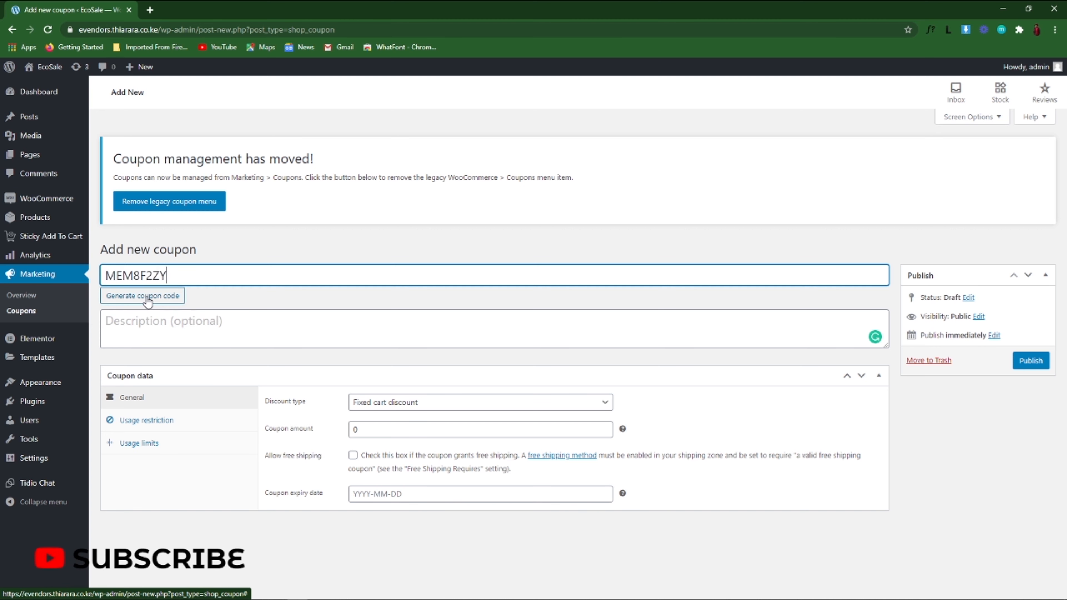
{"action": "double_click", "coordinate": [177, 277]}
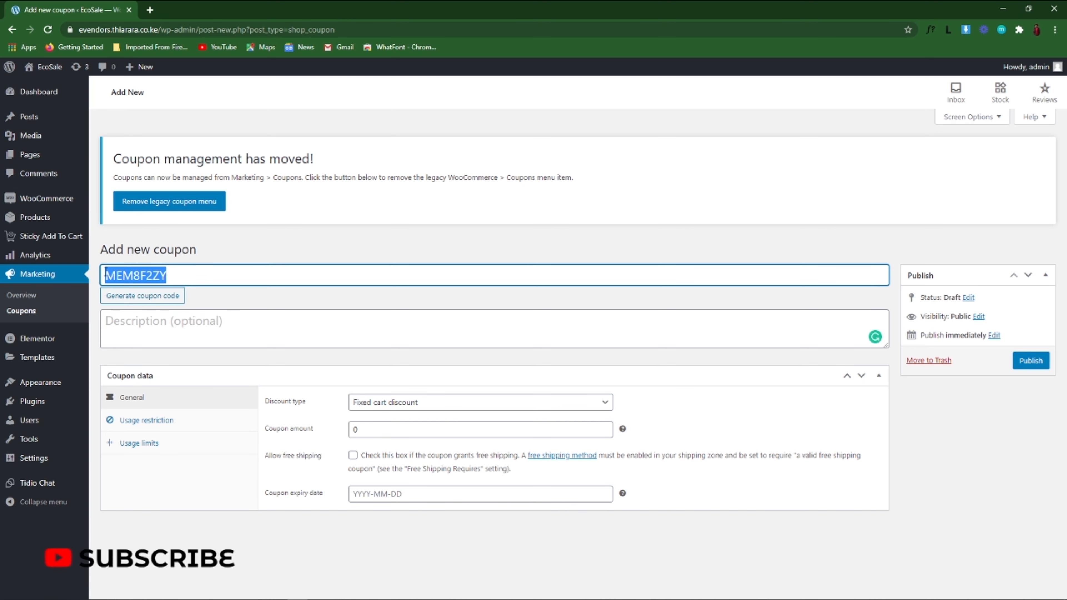
{"action": "left_click", "coordinate": [177, 278]}
{"action": "double_click", "coordinate": [177, 278]}
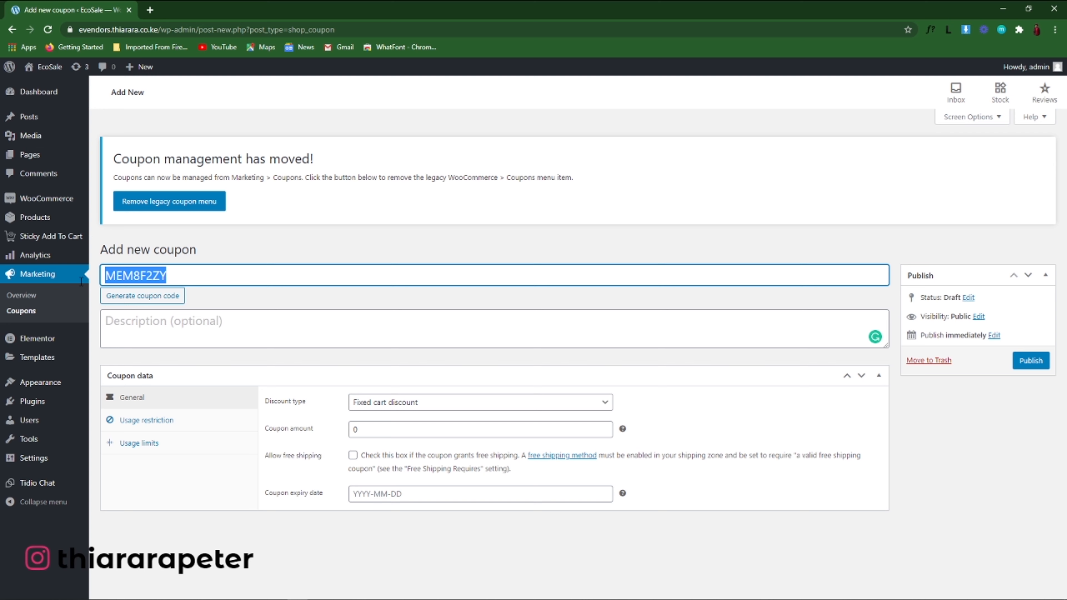
{"action": "left_click", "coordinate": [155, 299]}
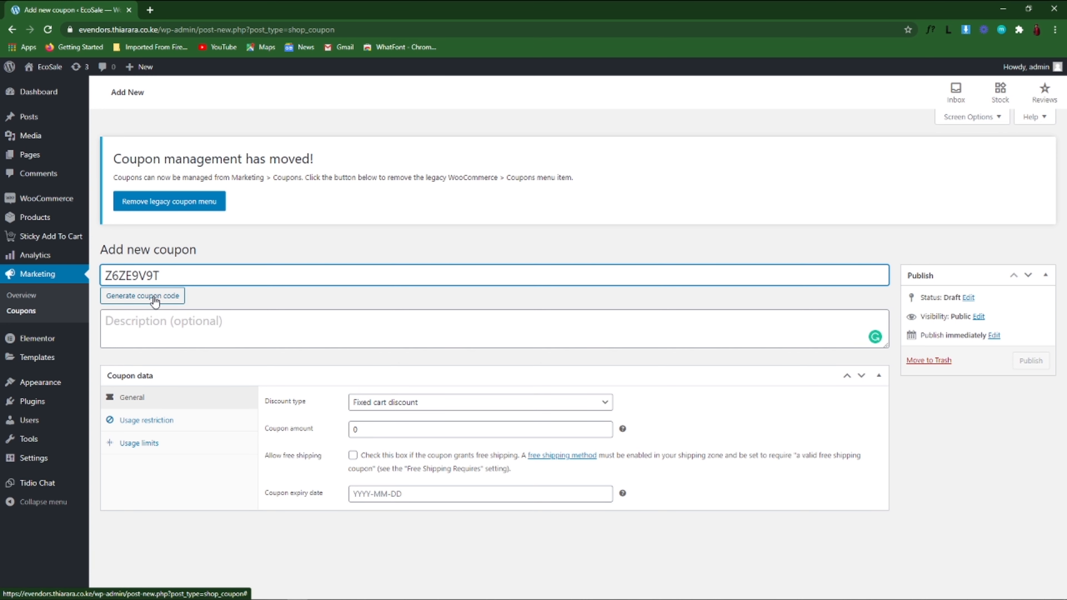
{"action": "left_click", "coordinate": [154, 296]}
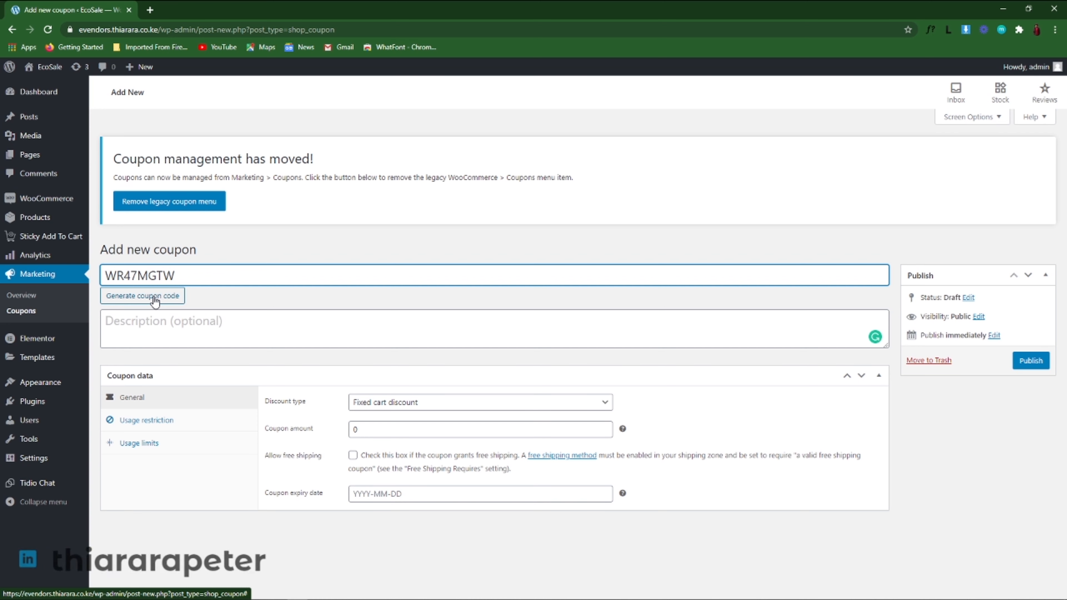
Replace the generated coupon code with Black Friday and leave the optional description empty
{"action": "key", "text": "ctrl+a"}
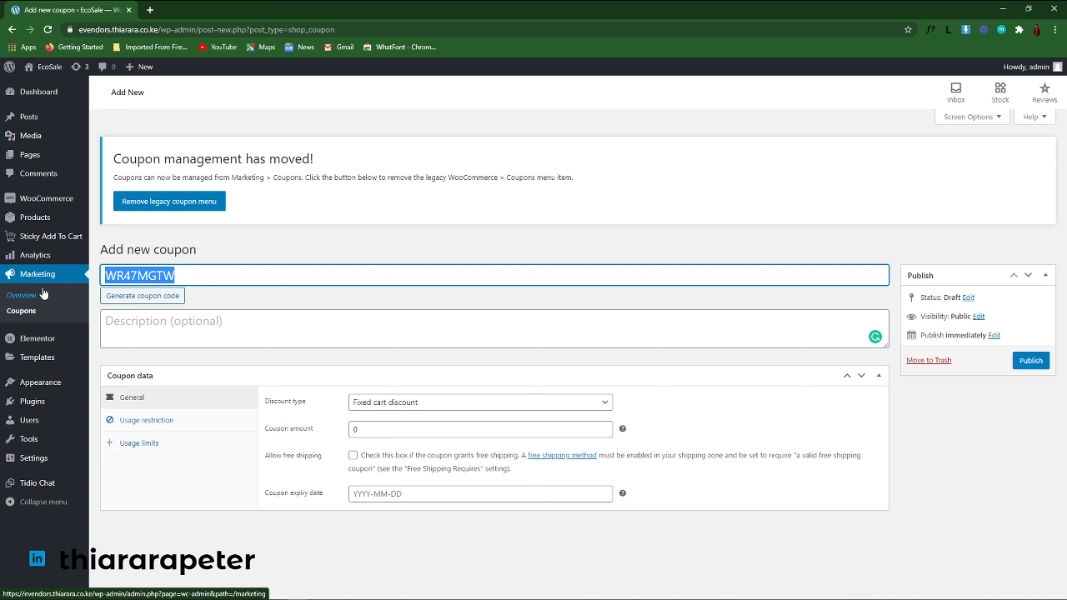
{"action": "type", "text": "Black Friday"}
{"action": "left_click", "coordinate": [229, 323]}
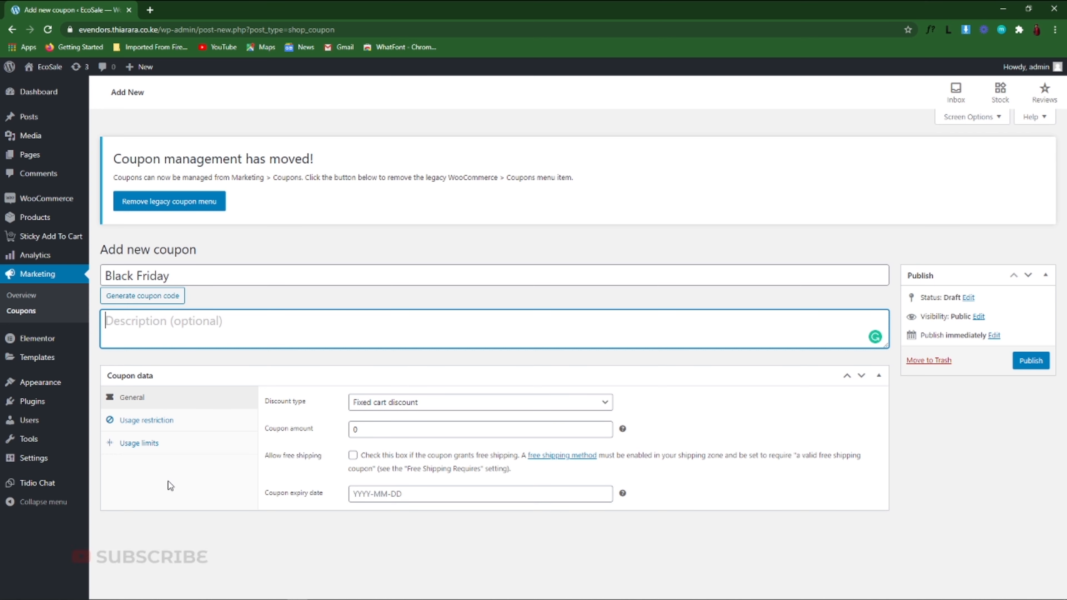
{"action": "left_click", "coordinate": [213, 473]}
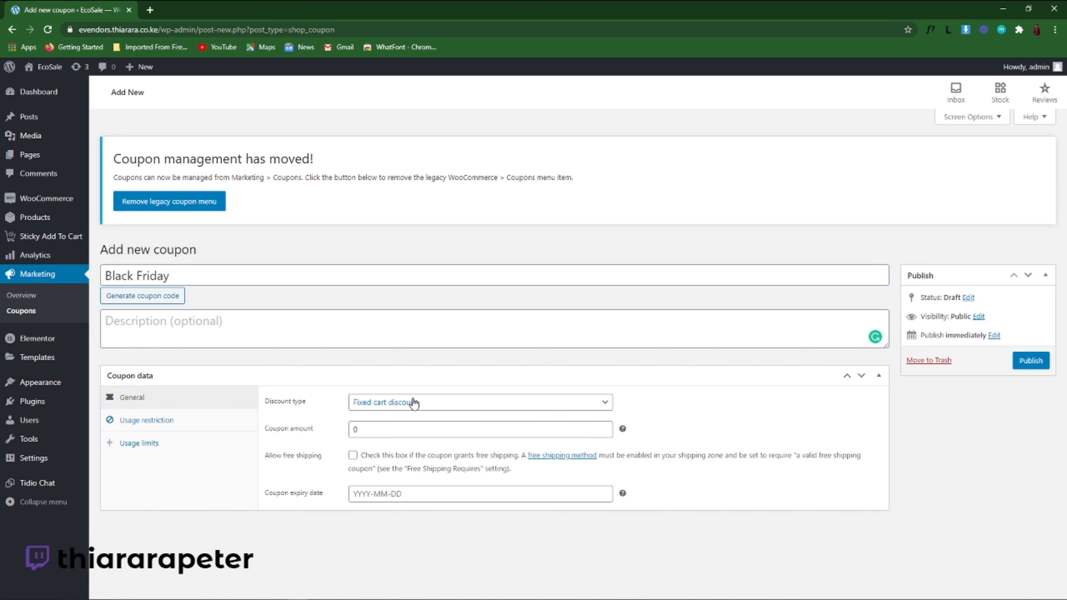
Set the coupon's discount type to Percentage discount and the coupon amount to 10
{"action": "left_click", "coordinate": [469, 404]}
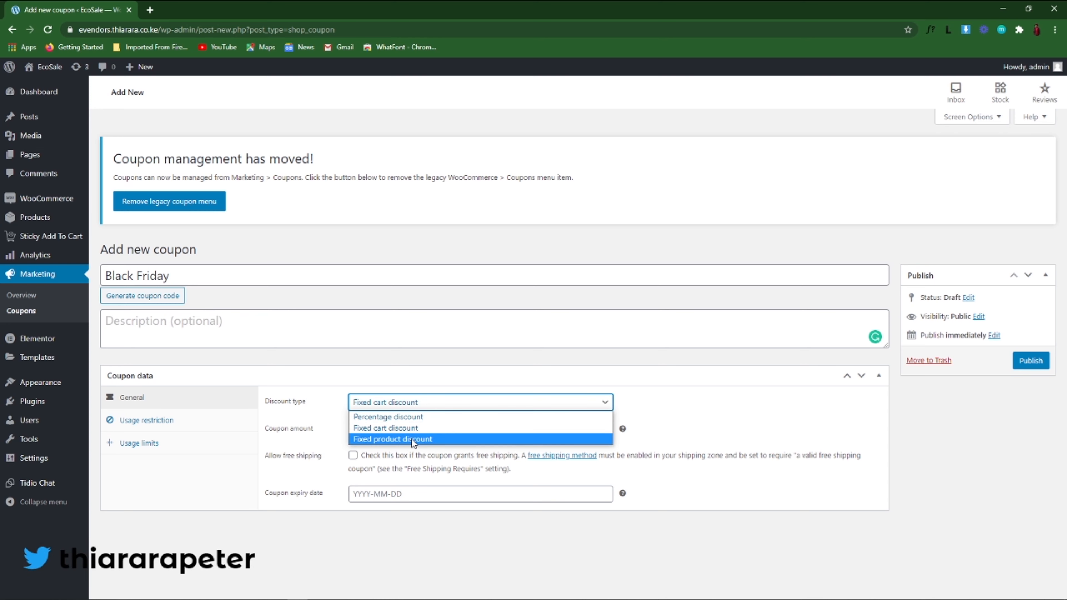
{"action": "left_click", "coordinate": [424, 419]}
{"action": "key", "text": "Tab"}
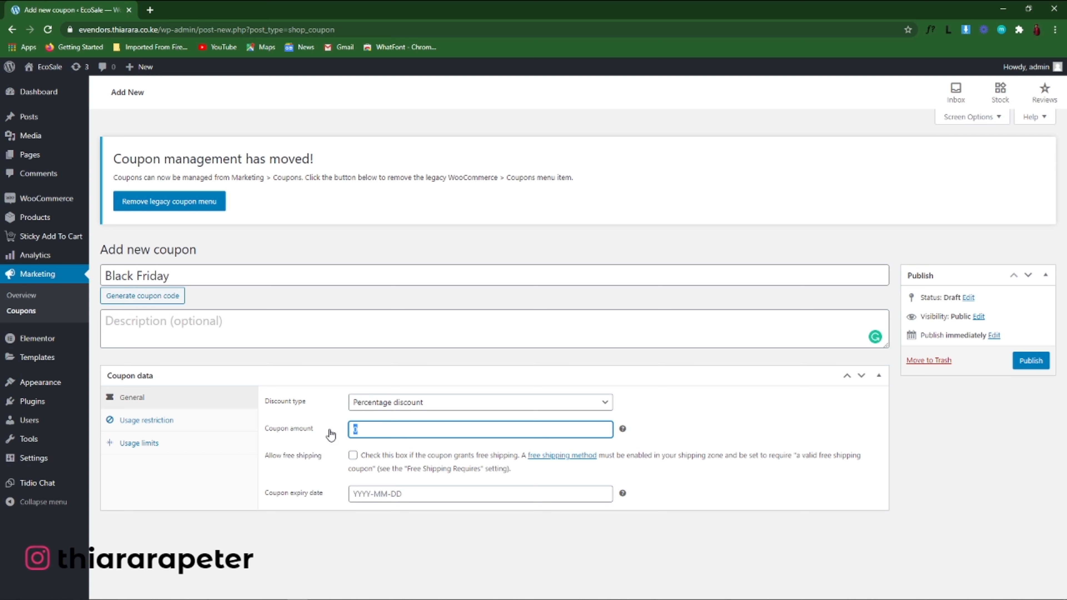
{"action": "type", "text": "10"}
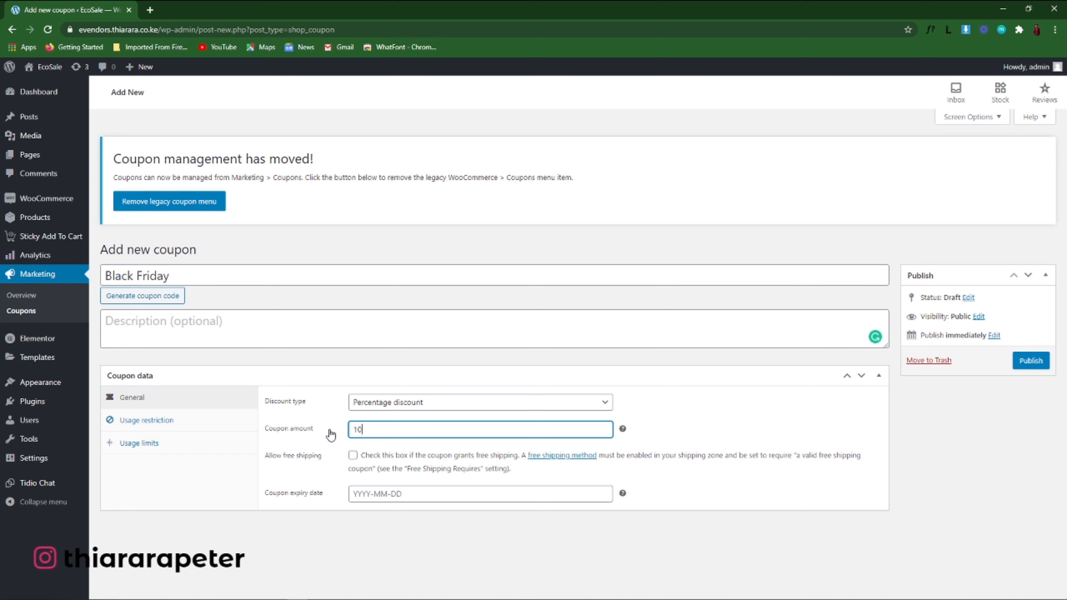
{"action": "double_click", "coordinate": [369, 427]}
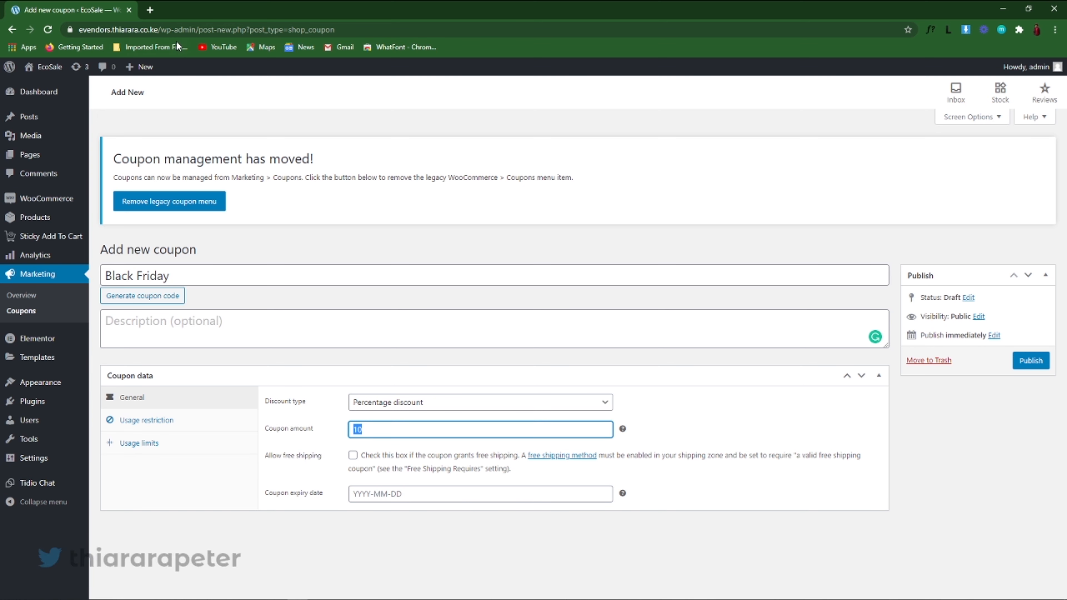
Open YouTube in a new browser tab and search for the channel's shipping tutorials
{"action": "right_click", "coordinate": [225, 54]}
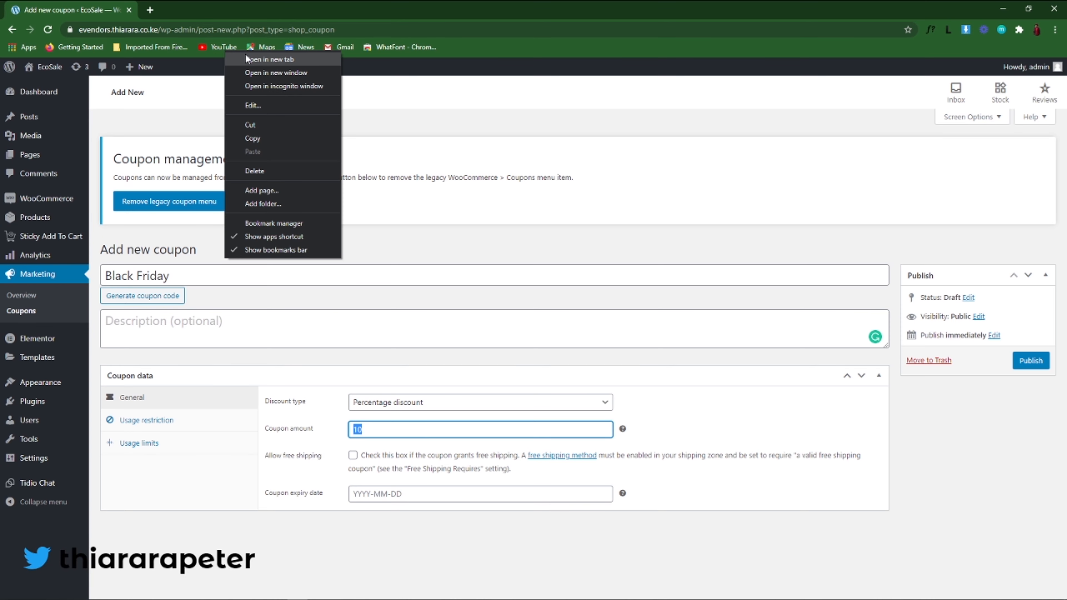
{"action": "left_click", "coordinate": [241, 63]}
{"action": "left_click", "coordinate": [185, 10]}
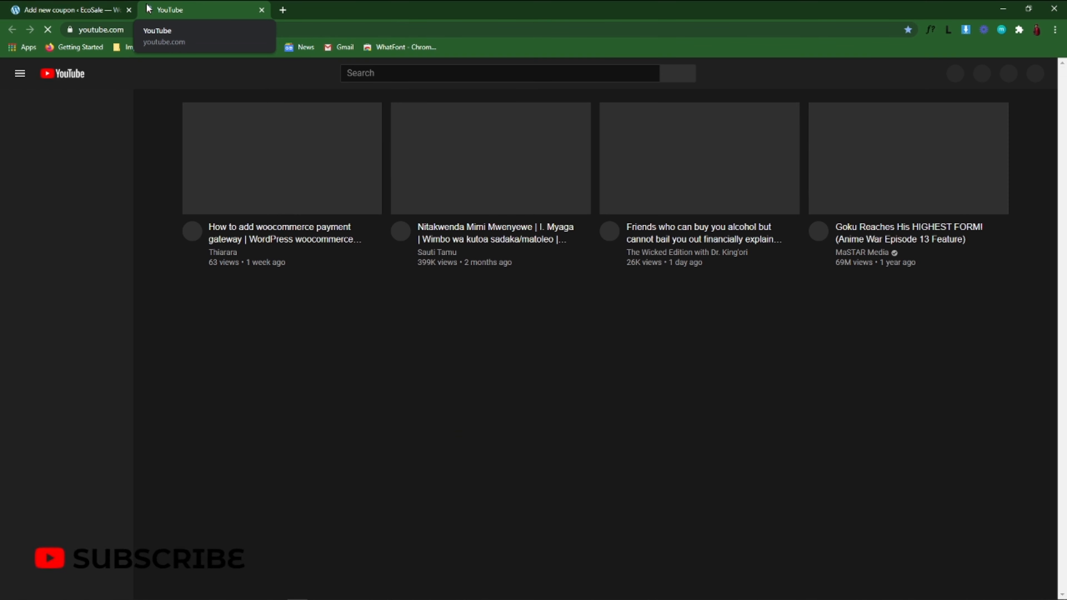
{"action": "left_click", "coordinate": [411, 73]}
{"action": "type", "text": "thi"}
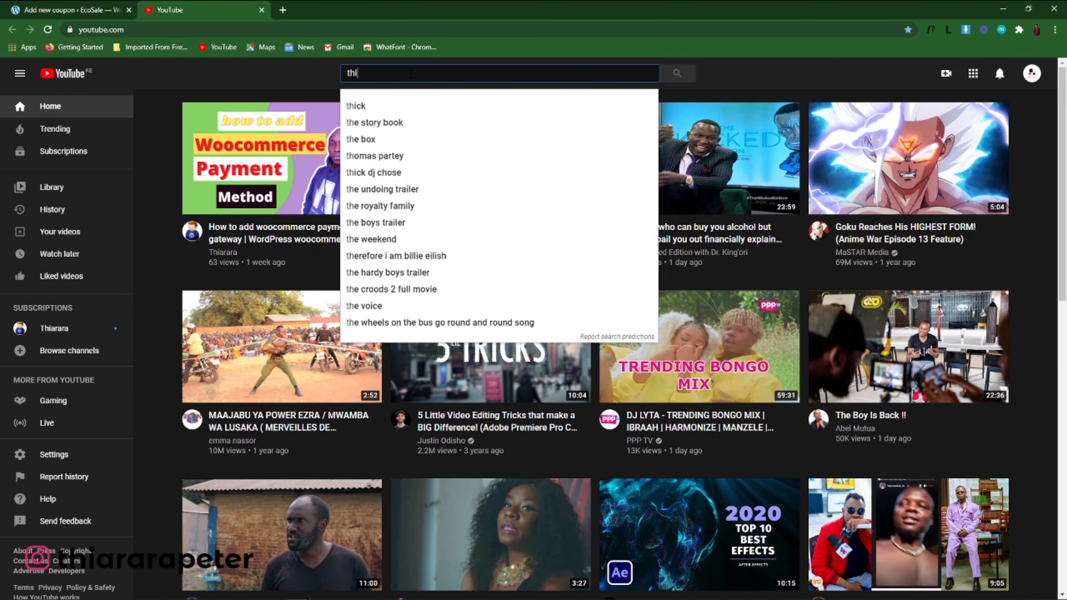
{"action": "type", "text": "arara shipping"}
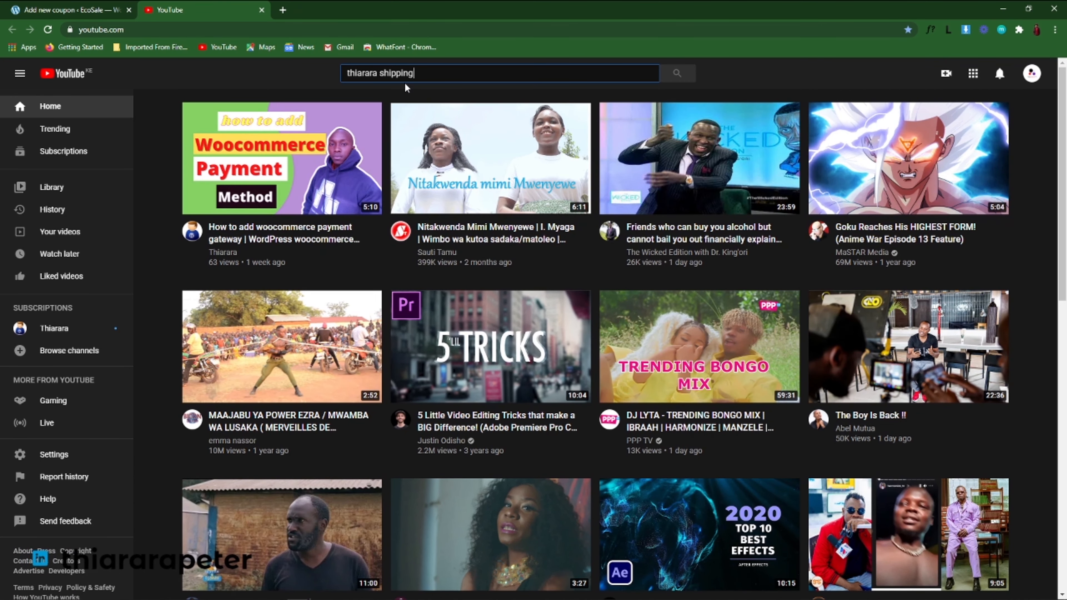
{"action": "key", "text": "Return"}
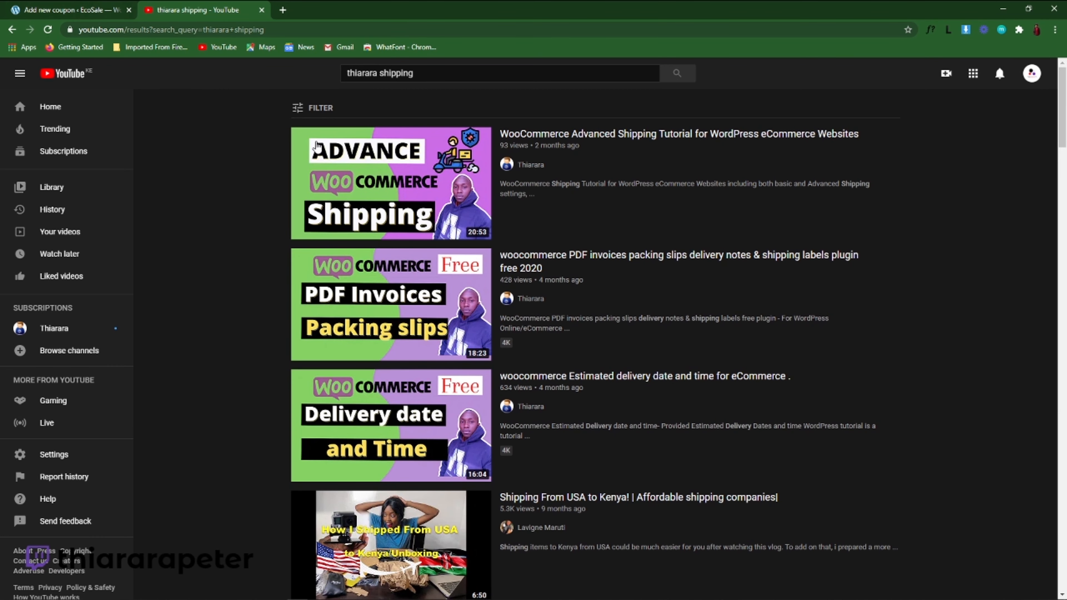
Return to the coupon draft, set its expiry date to 2020-12-08 and publish it
{"action": "left_click", "coordinate": [71, 6]}
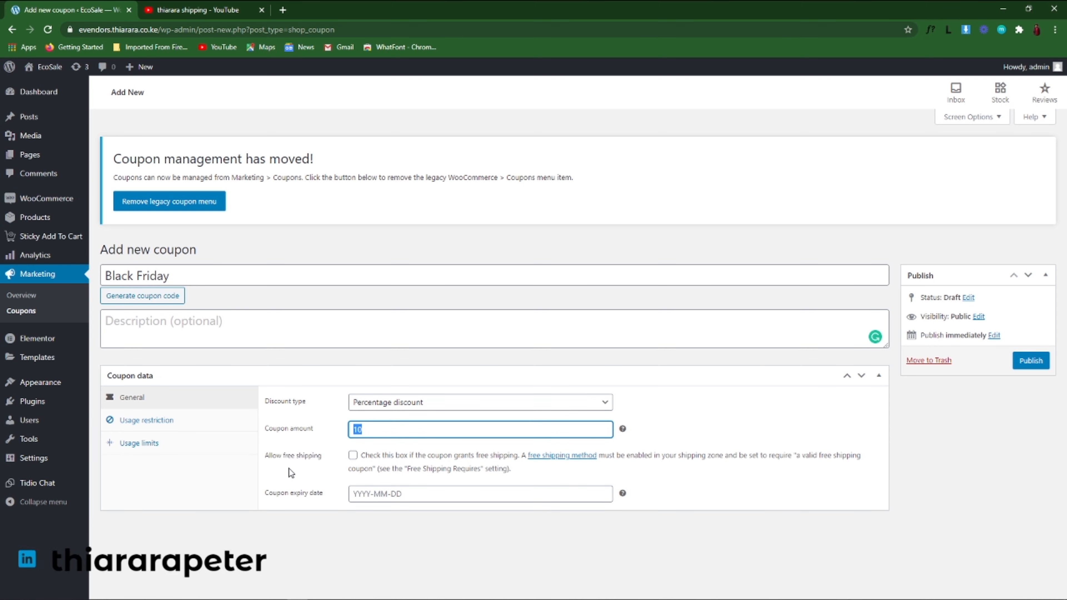
{"action": "left_click", "coordinate": [480, 493]}
{"action": "left_click", "coordinate": [375, 439]}
{"action": "left_click", "coordinate": [1030, 360]}
Close the YouTube tab and open the EcoSale storefront in a new browser tab
{"action": "left_click", "coordinate": [261, 10]}
{"action": "left_click", "coordinate": [49, 67], "text": "ctrl"}
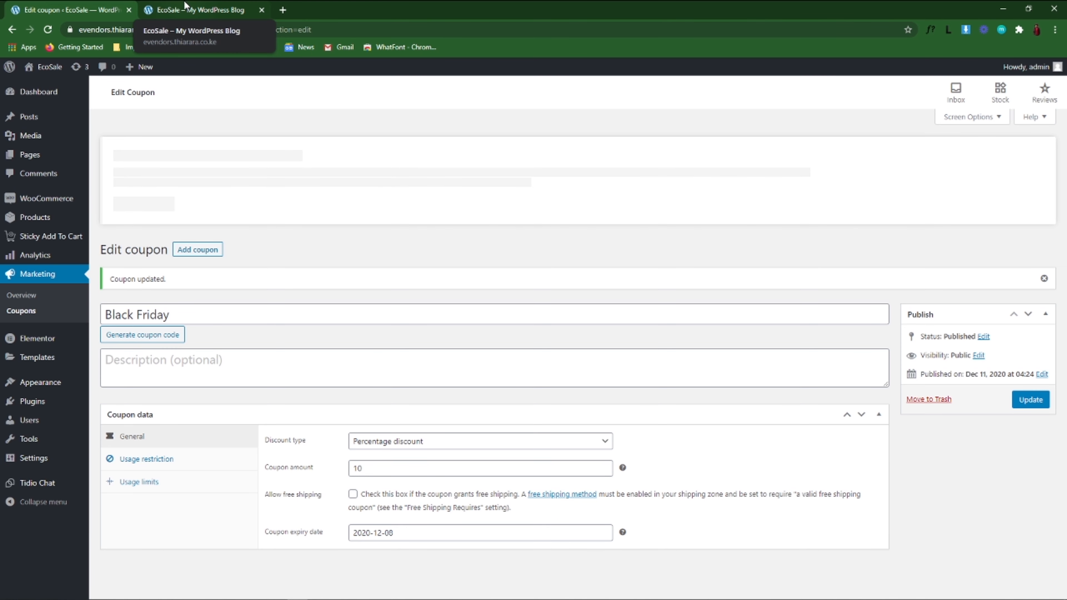
{"action": "left_click", "coordinate": [187, 6]}
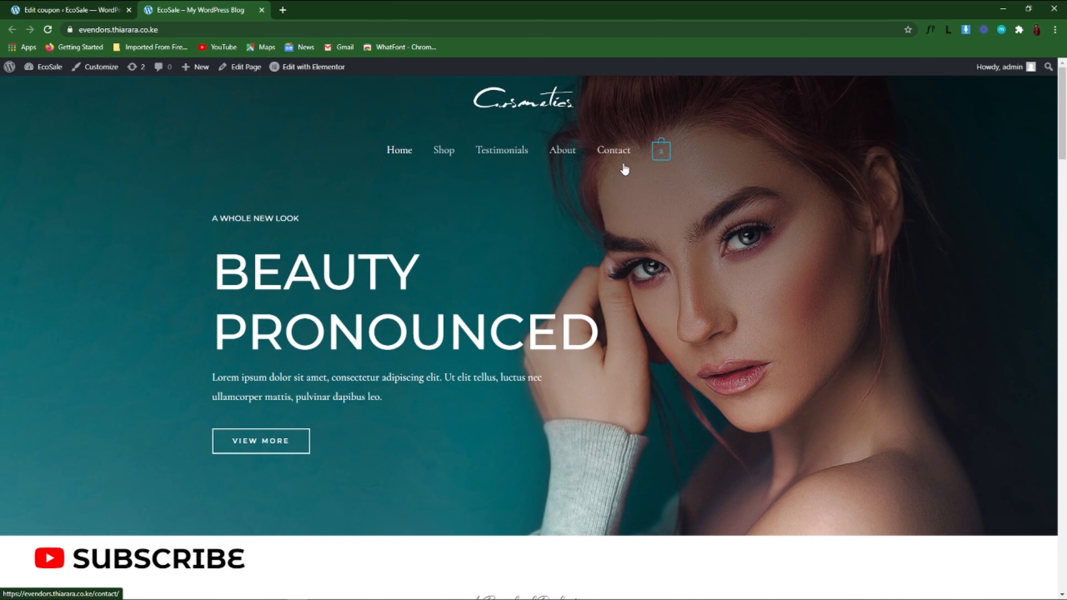
Open the storefront's shopping cart and copy the Black Friday code from the coupon's edit page
{"action": "left_click", "coordinate": [651, 149]}
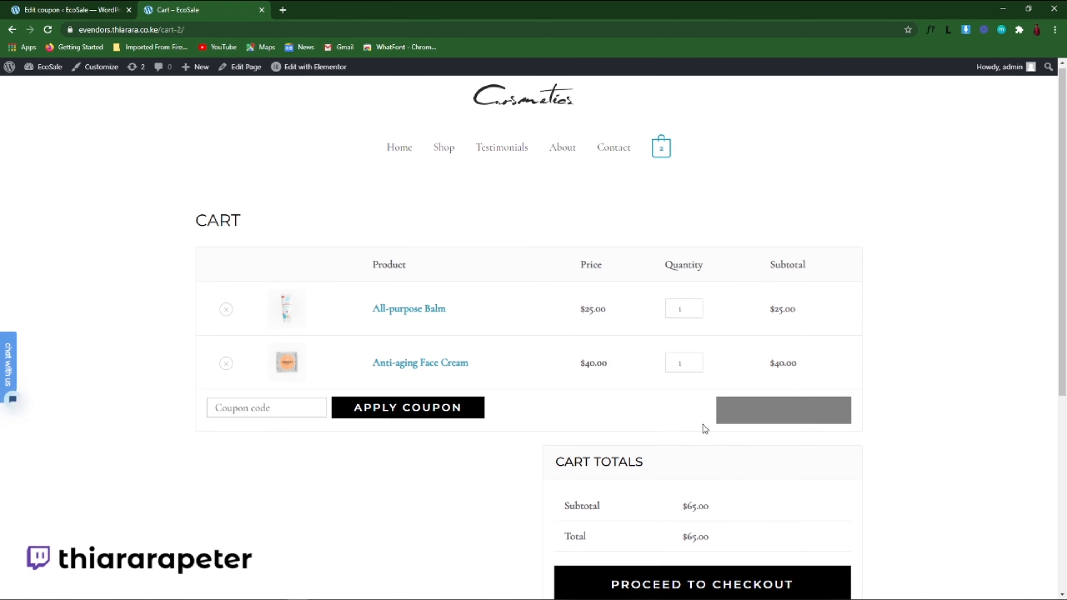
{"action": "left_click_drag", "start_coordinate": [711, 379], "coordinate": [677, 379]}
{"action": "left_click_drag", "start_coordinate": [710, 410], "coordinate": [680, 410]}
{"action": "left_click", "coordinate": [92, 10]}
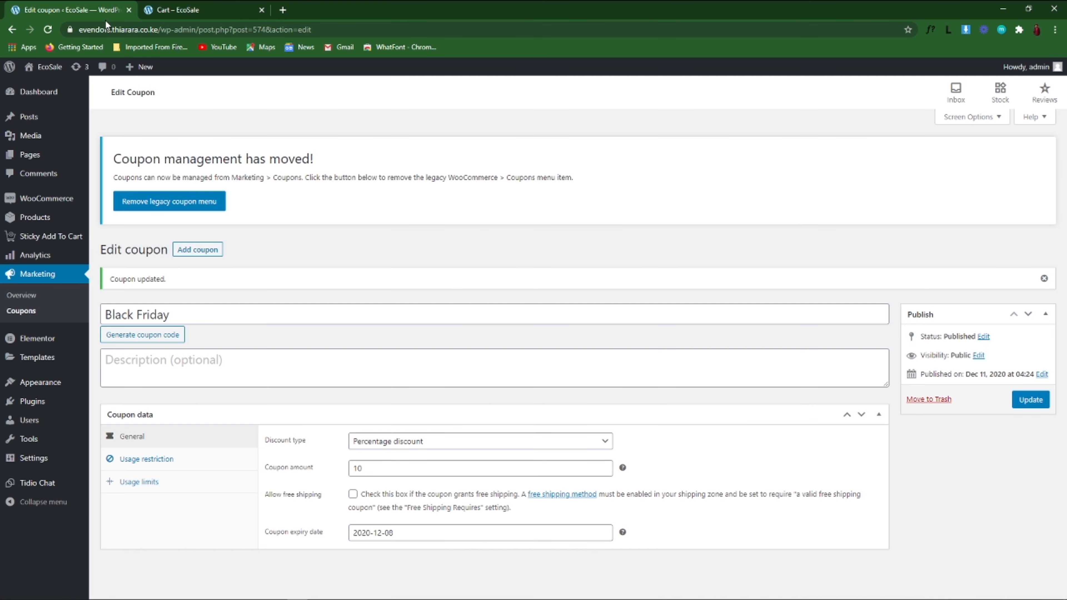
{"action": "left_click", "coordinate": [172, 316]}
{"action": "key", "text": "ctrl+a"}
{"action": "key", "text": "ctrl+c"}
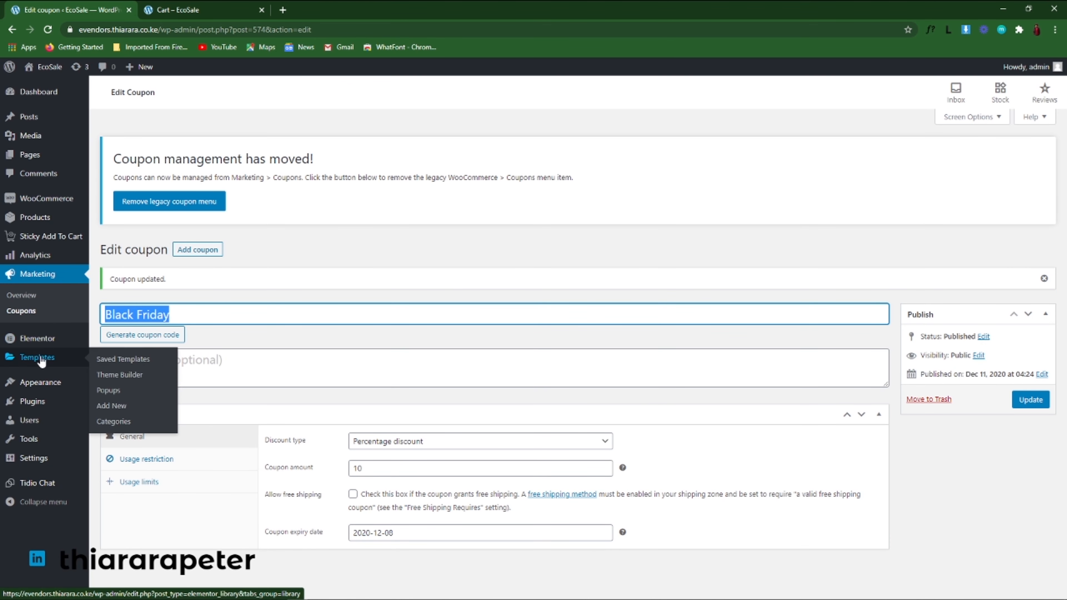
Return to the cart, paste Black Friday as the coupon code and try to apply it
{"action": "key", "text": "ctrl+Tab"}
{"action": "left_click", "coordinate": [233, 285]}
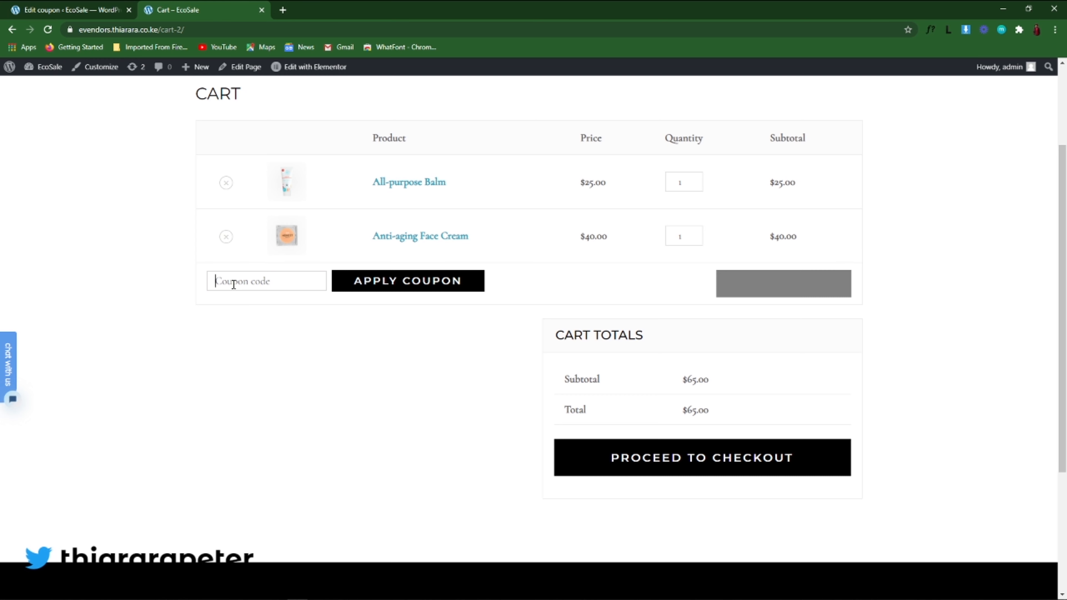
{"action": "key", "text": "ctrl+v"}
{"action": "key", "text": "Return"}
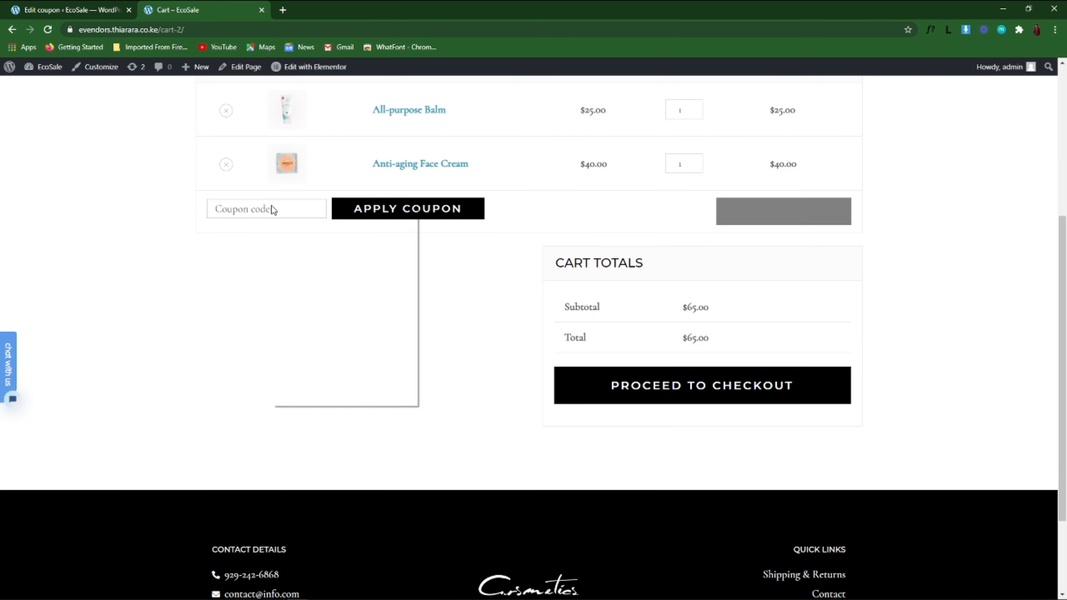
{"action": "right_click", "coordinate": [272, 205]}
{"action": "left_click", "coordinate": [308, 290]}
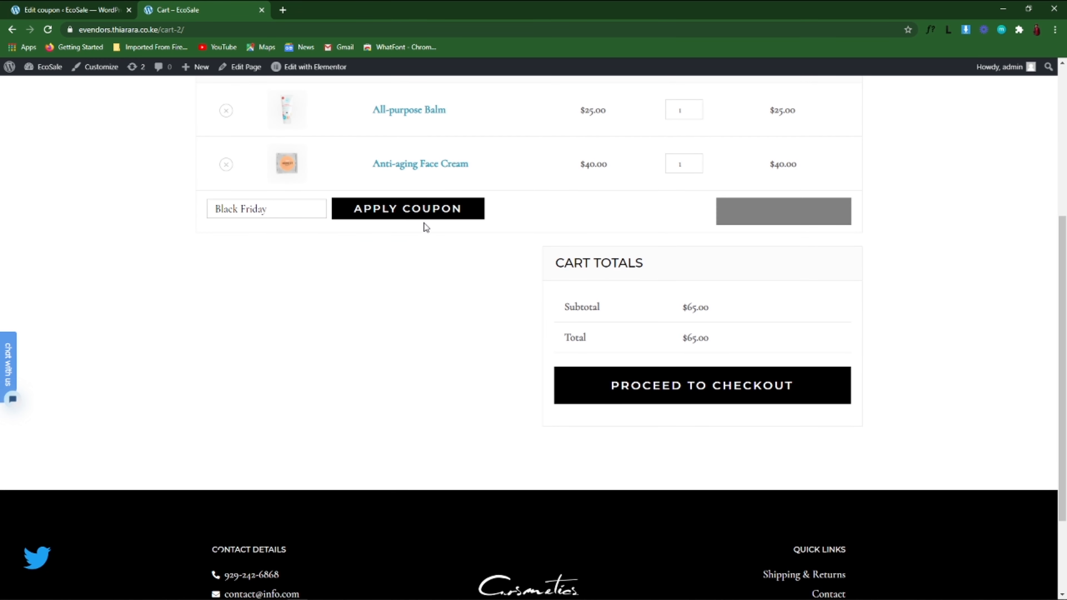
{"action": "left_click", "coordinate": [437, 212]}
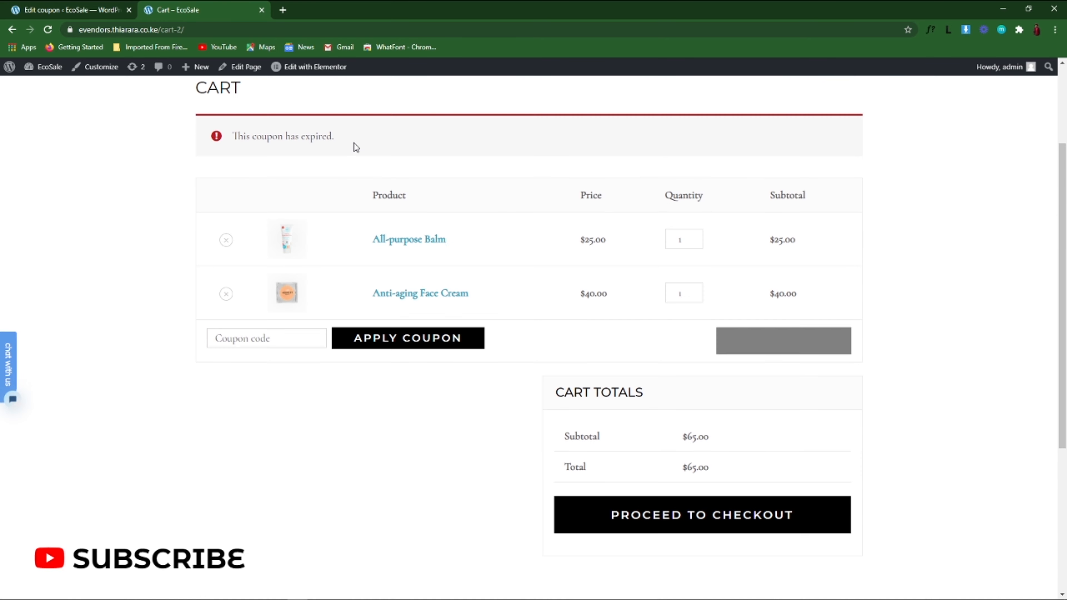
Go back to the coupon's edit page, set its expiry date to 2020-12-20 and update the coupon
{"action": "left_click_drag", "start_coordinate": [302, 136], "coordinate": [265, 135]}
{"action": "left_click", "coordinate": [101, 15]}
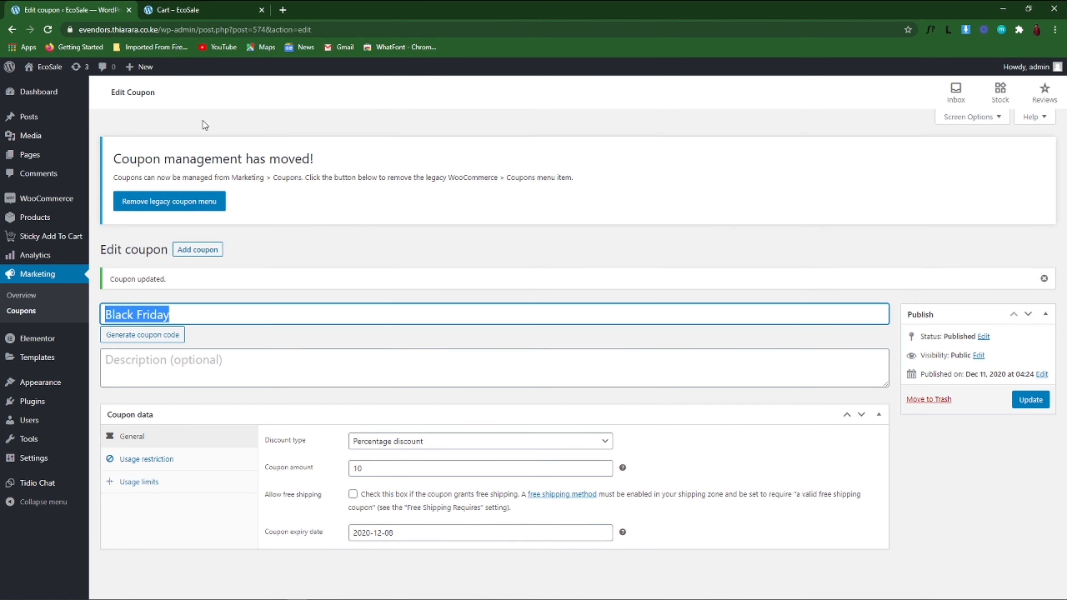
{"action": "left_click", "coordinate": [452, 533]}
{"action": "left_click", "coordinate": [475, 464]}
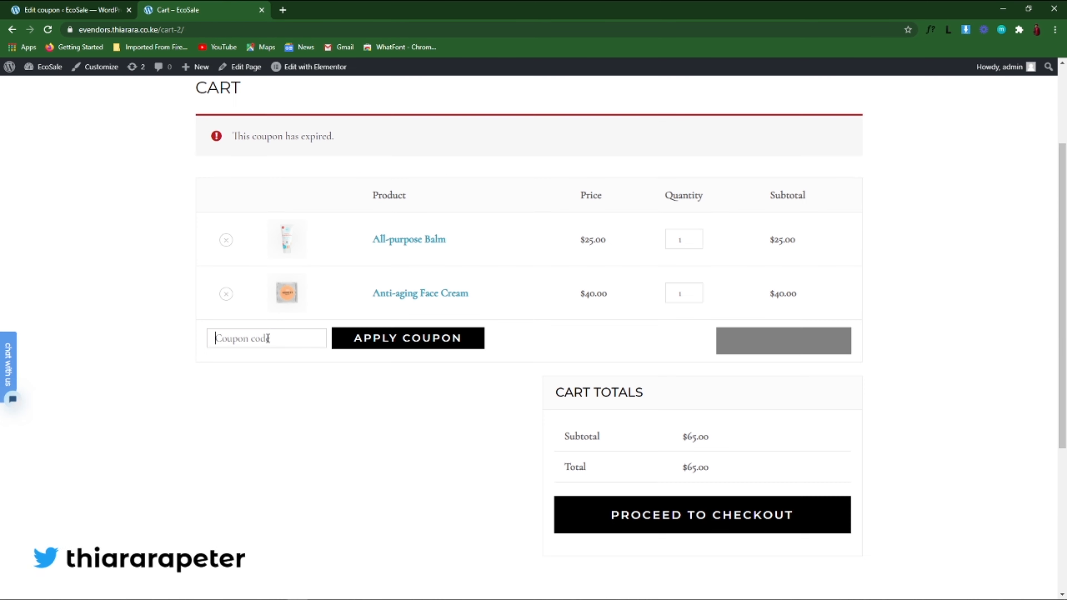
Apply the coupon code Black Friday to the cart again and check the discount in the cart totals
{"action": "type", "text": "Black Friday"}
{"action": "left_click", "coordinate": [421, 342]}
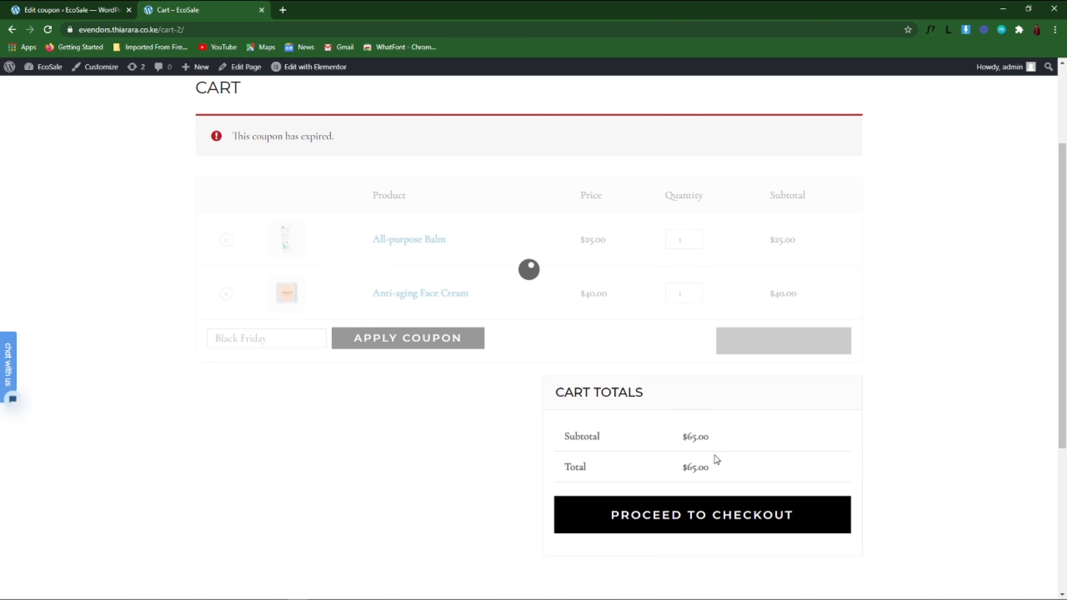
{"action": "scroll", "coordinate": [715, 462], "scroll_direction": "down", "scroll_amount": 3}
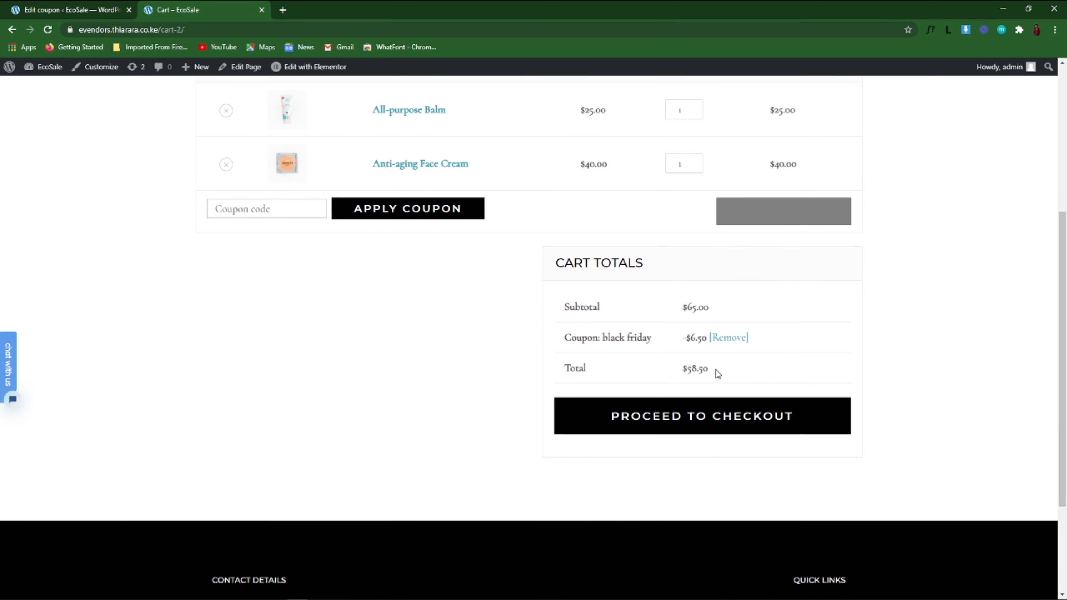
{"action": "left_click_drag", "start_coordinate": [683, 338], "coordinate": [764, 336]}
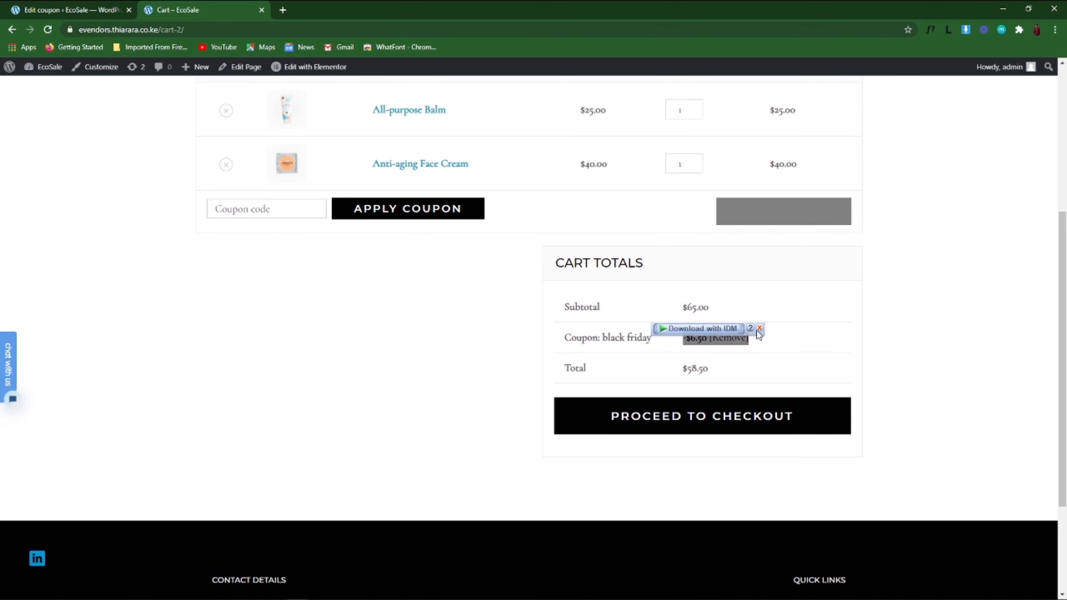
{"action": "left_click", "coordinate": [758, 330]}
{"action": "scroll", "coordinate": [672, 374], "scroll_direction": "up", "scroll_amount": 3}
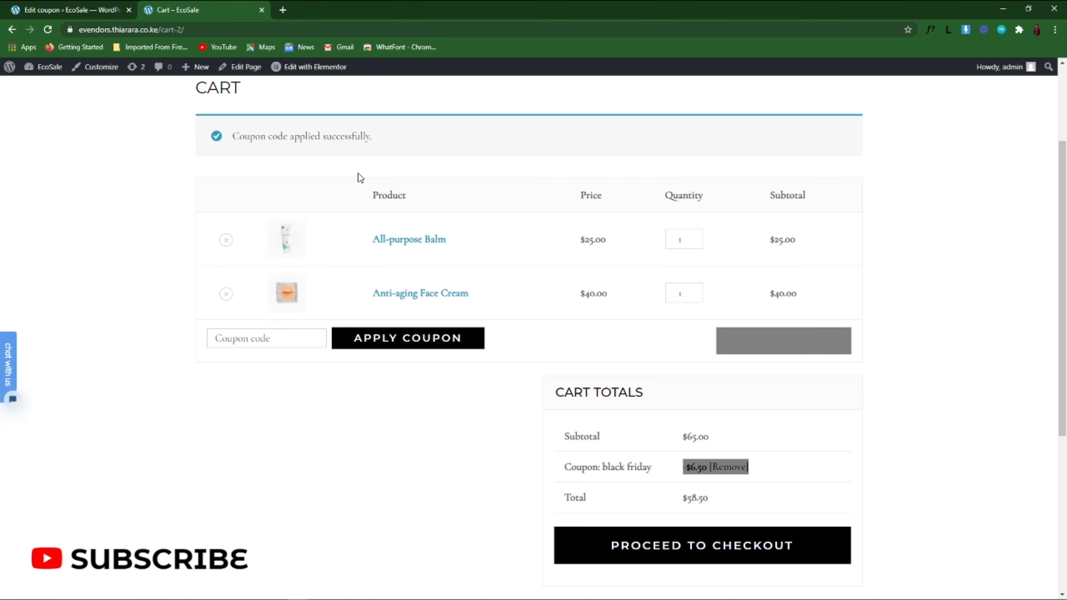
Set the coupon's minimum spend to 100 in its usage restrictions and update the coupon
{"action": "left_click", "coordinate": [89, 11]}
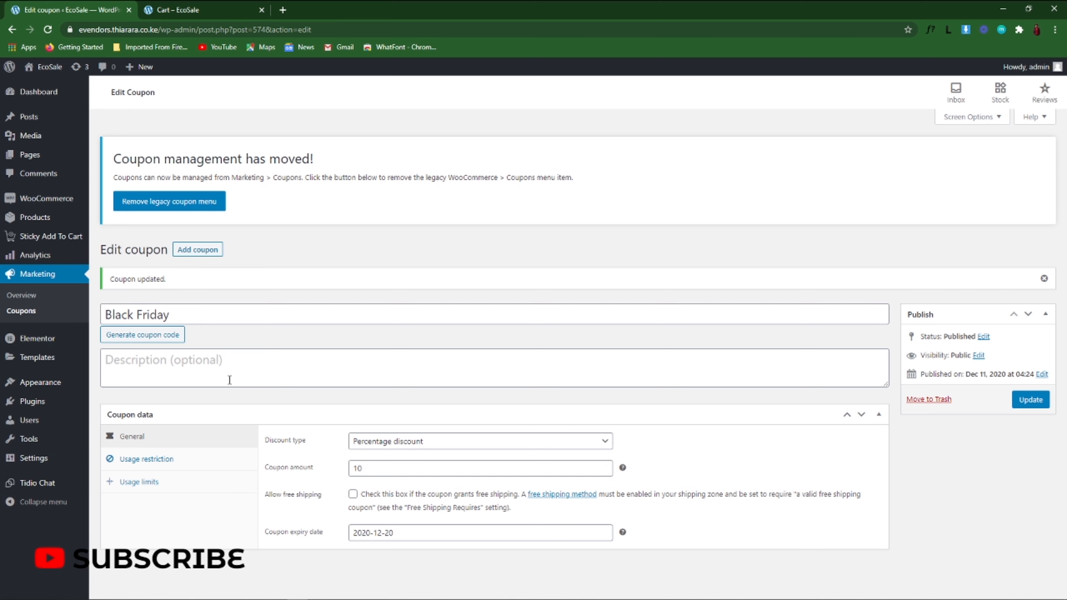
{"action": "left_click", "coordinate": [156, 459]}
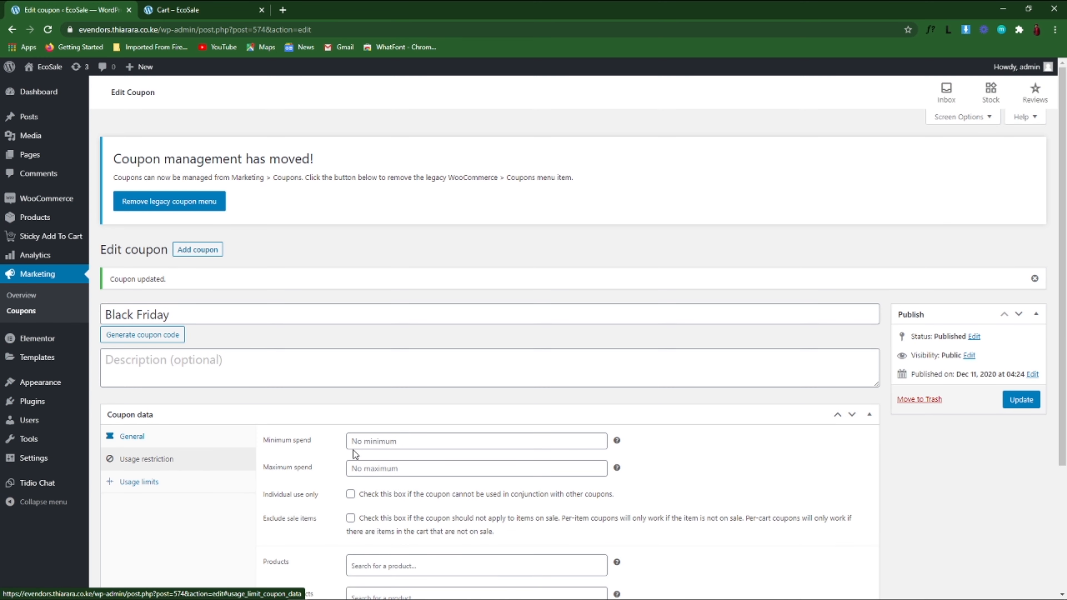
{"action": "scroll", "coordinate": [387, 445], "scroll_direction": "down", "scroll_amount": 3}
{"action": "left_click", "coordinate": [387, 315]}
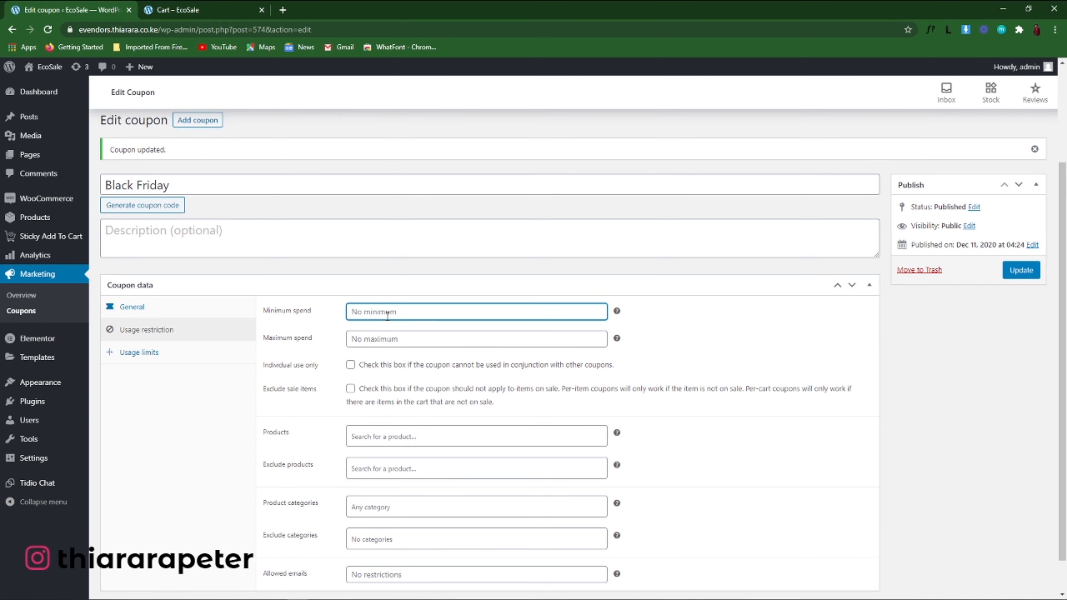
{"action": "type", "text": "100"}
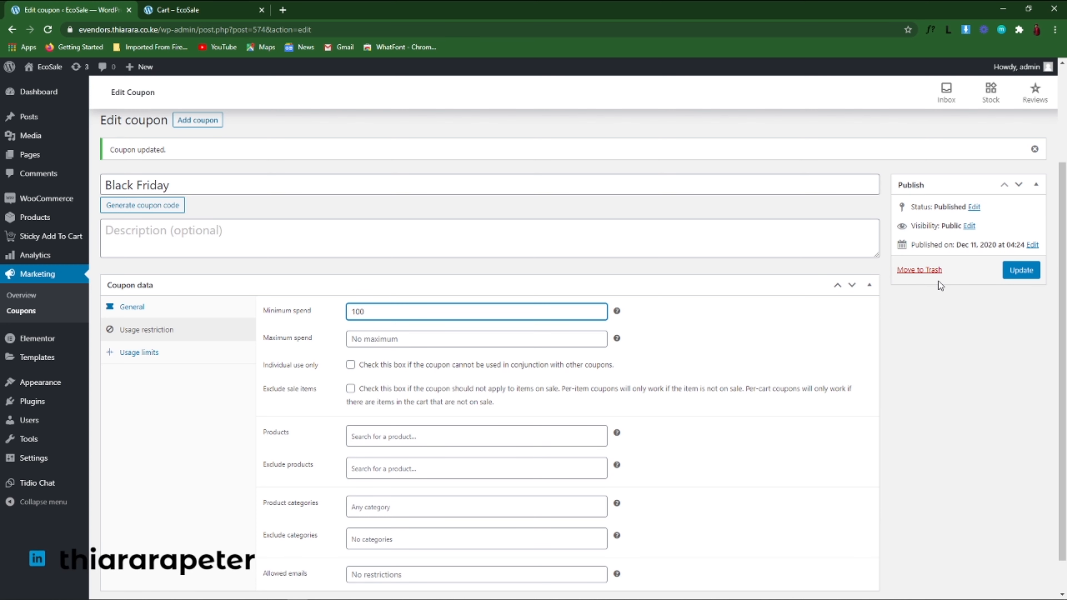
{"action": "left_click", "coordinate": [1018, 271]}
Reload the storefront cart and try the coupon code Black Friday against the minimum spend restriction
{"action": "left_click", "coordinate": [176, 10]}
{"action": "left_click", "coordinate": [48, 29]}
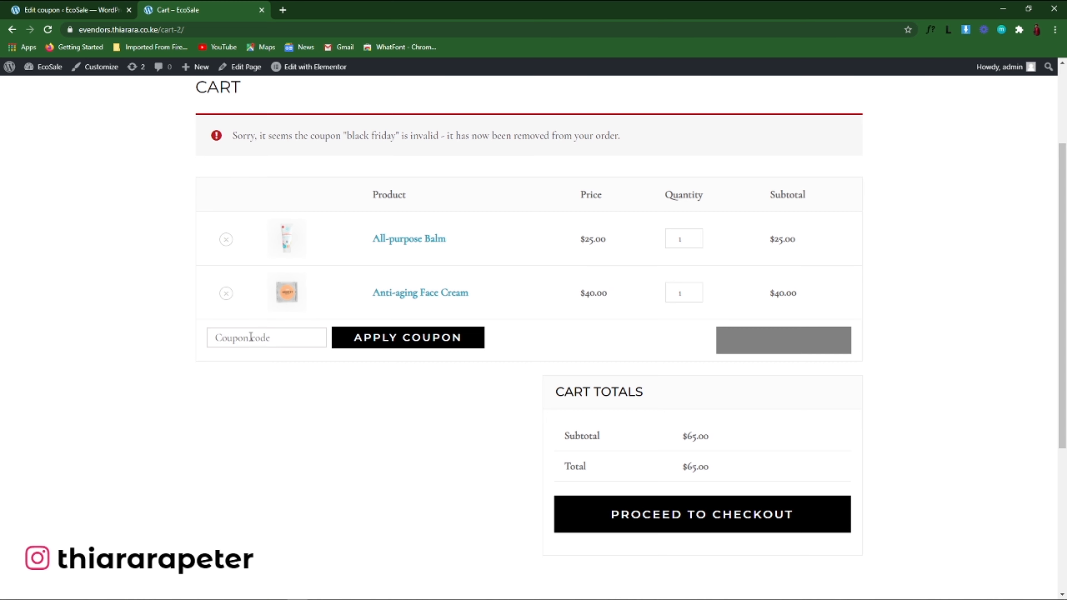
{"action": "left_click", "coordinate": [251, 336]}
{"action": "type", "text": "Black Friday"}
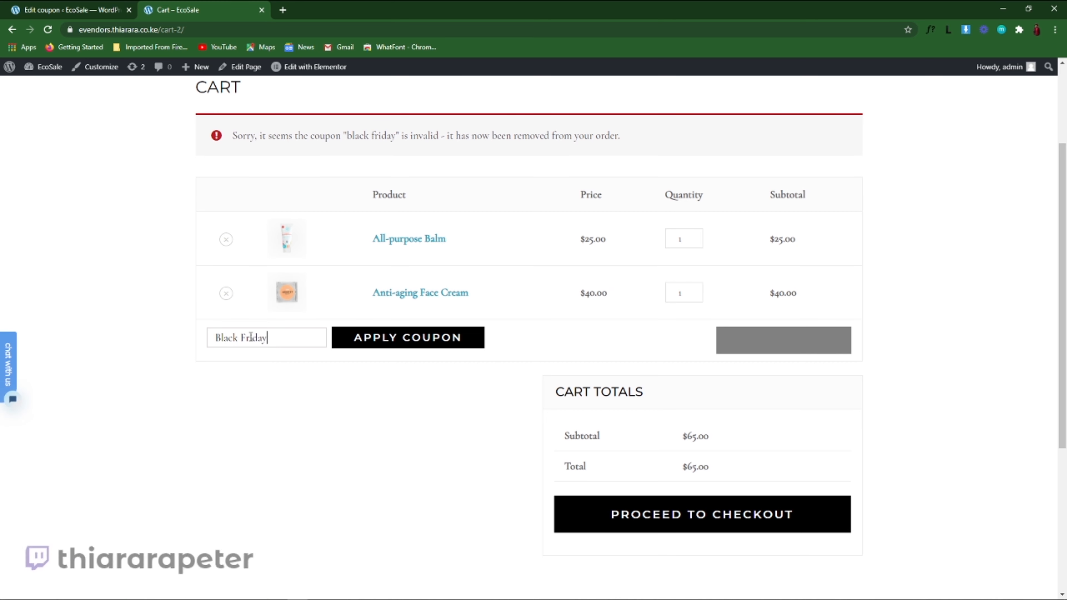
{"action": "left_click", "coordinate": [419, 343]}
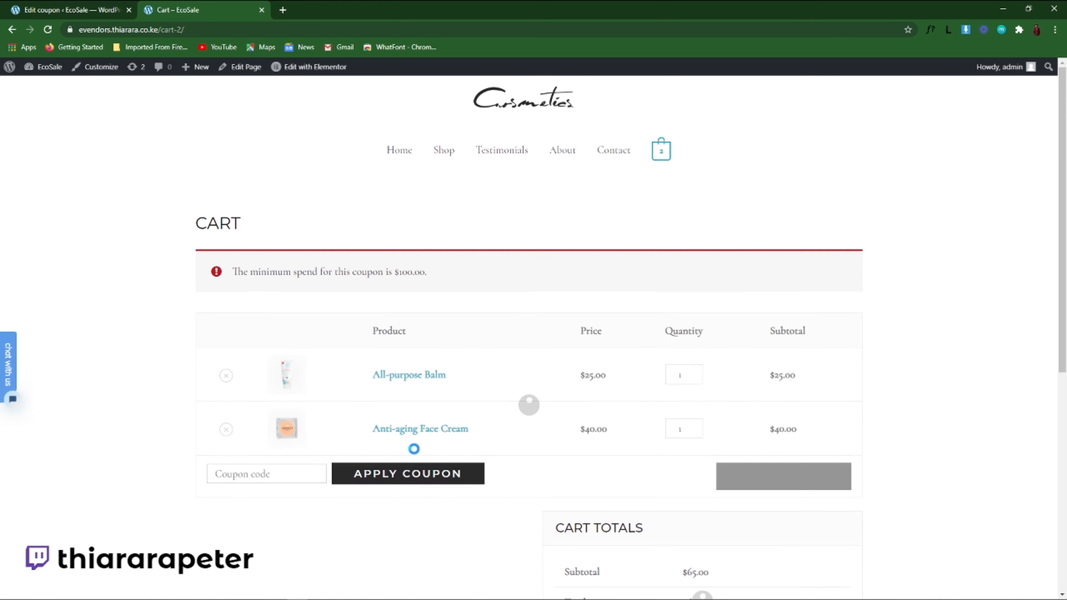